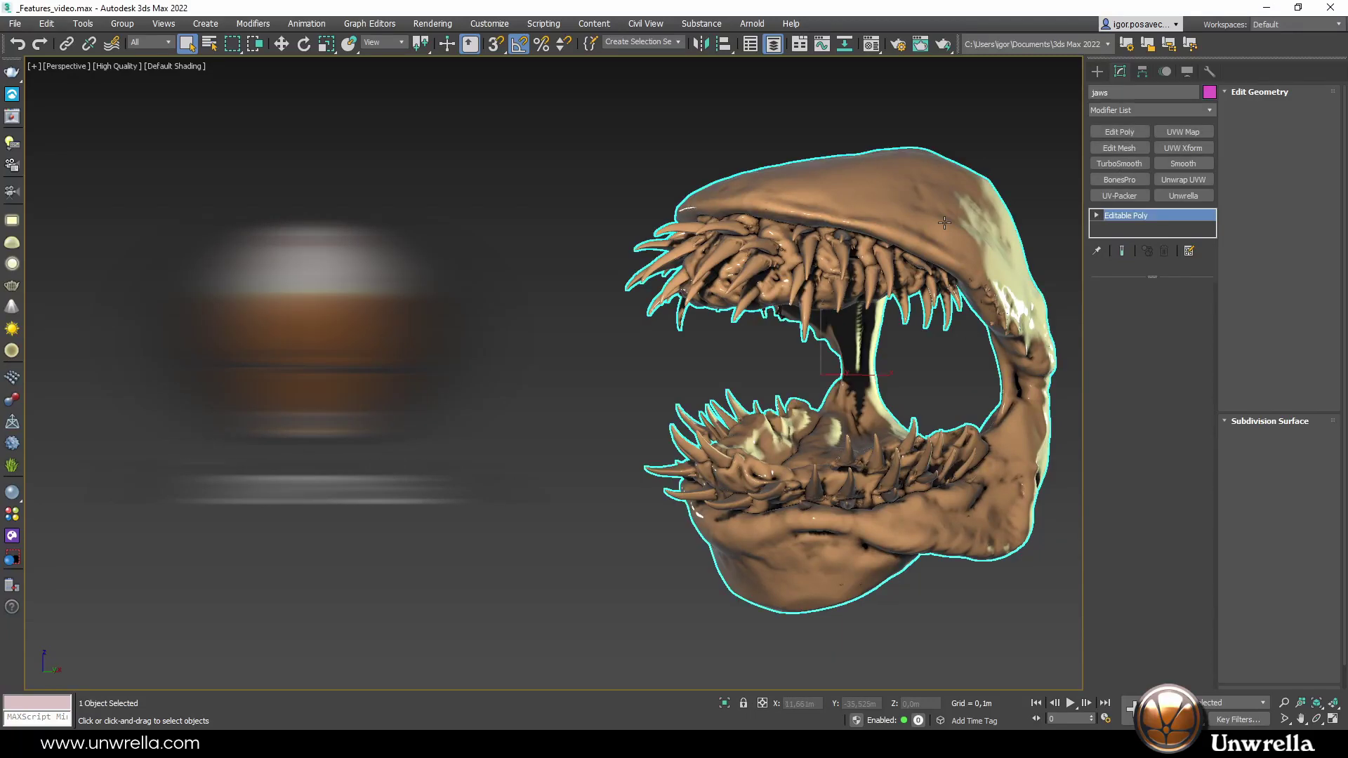
# Unwrap the jaws model with Unwrella's organic preset, then deselect it.
pyautogui.click(1158, 313)
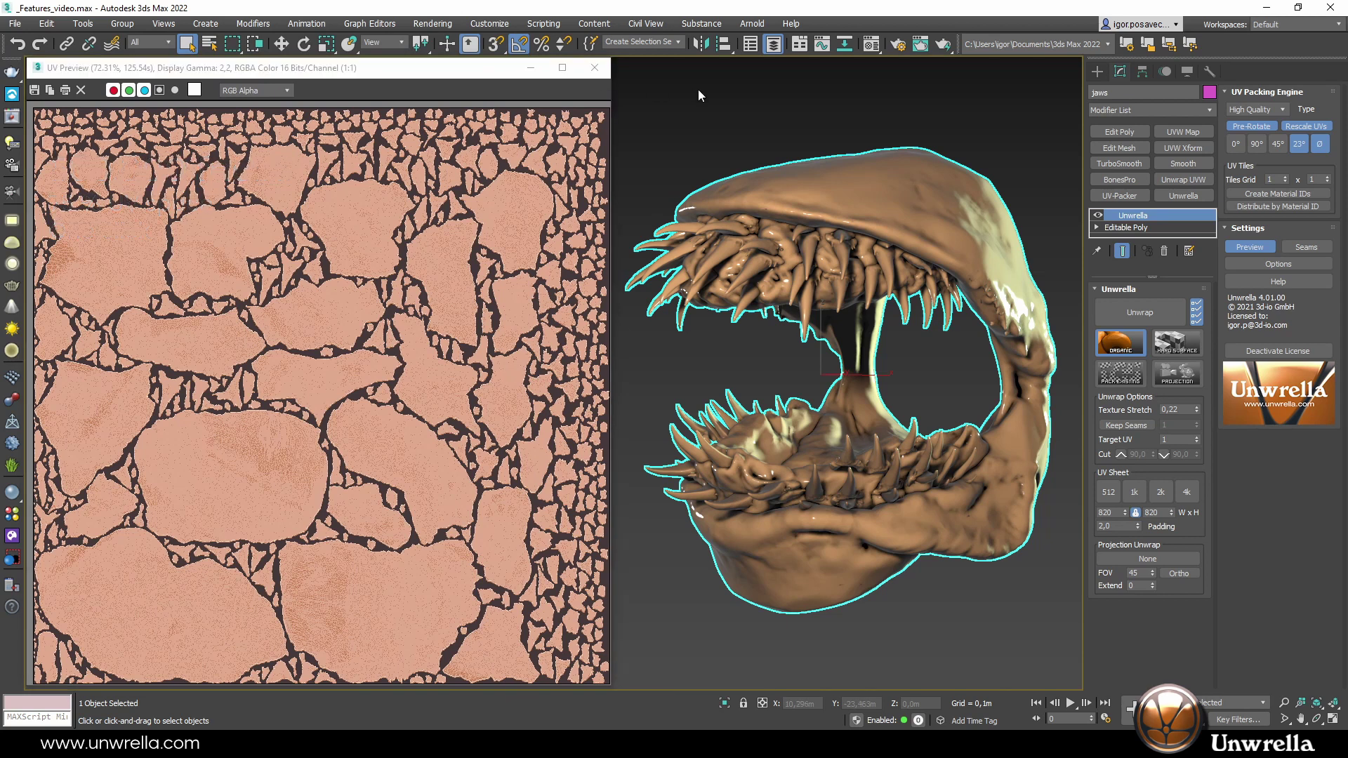
pyautogui.click(698, 90)
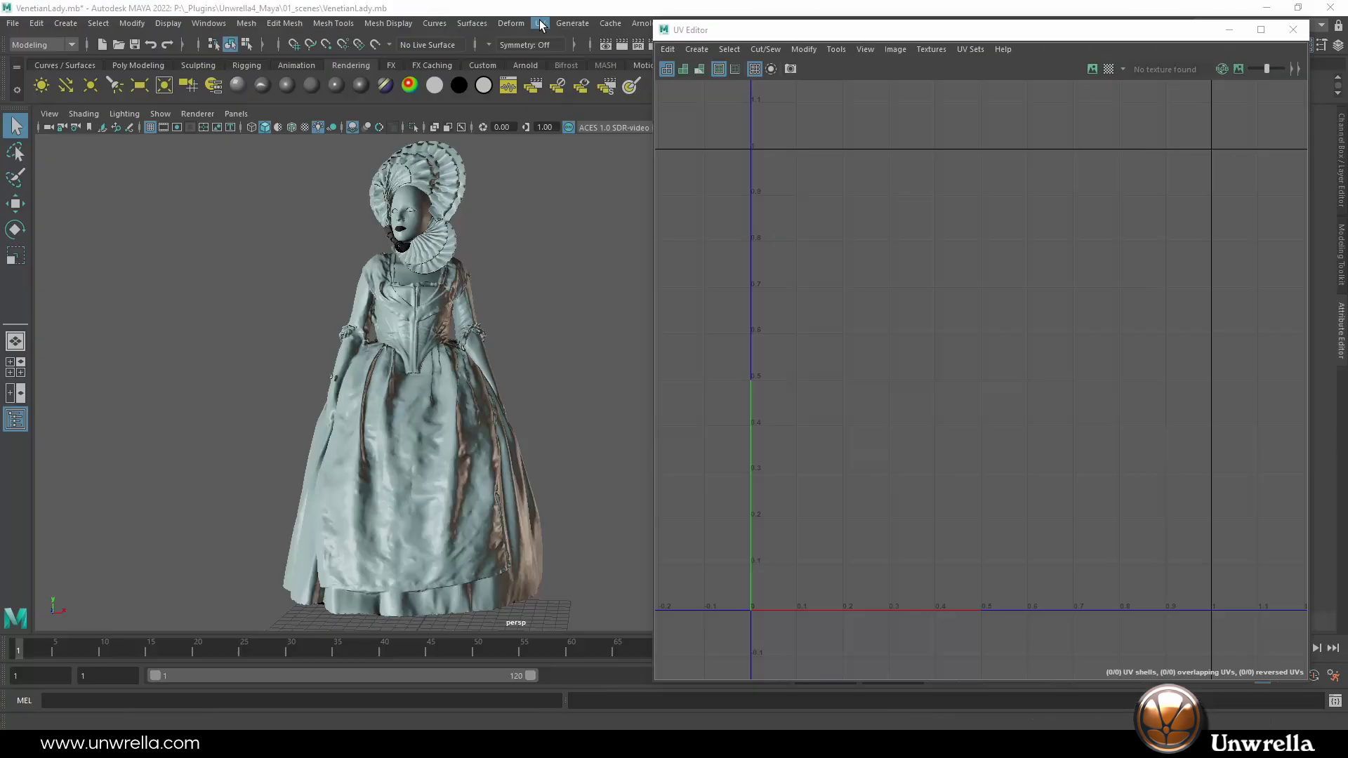
# Open the Unwrella panel and unwrap the Venetian lady model in one click.
pyautogui.click(540, 24)
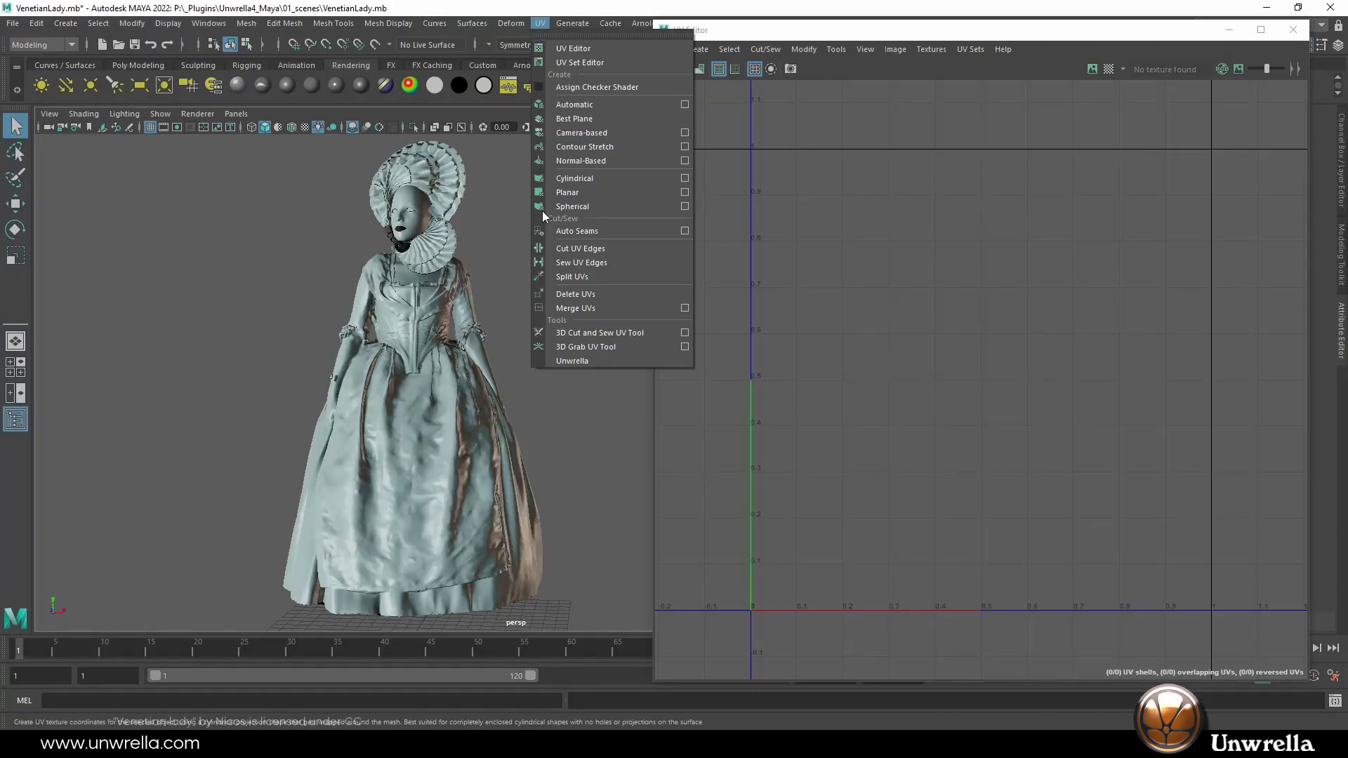
pyautogui.click(593, 360)
pyautogui.click(403, 264)
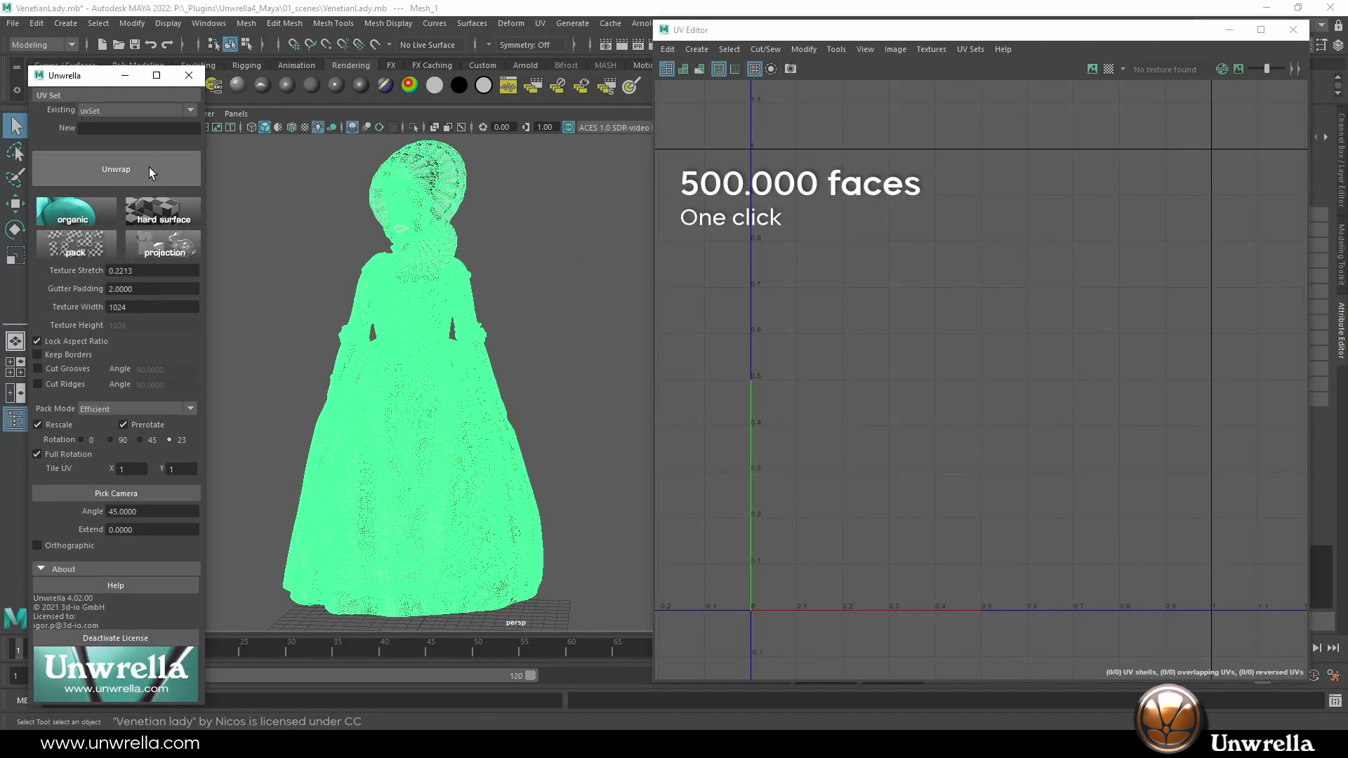
pyautogui.click(149, 167)
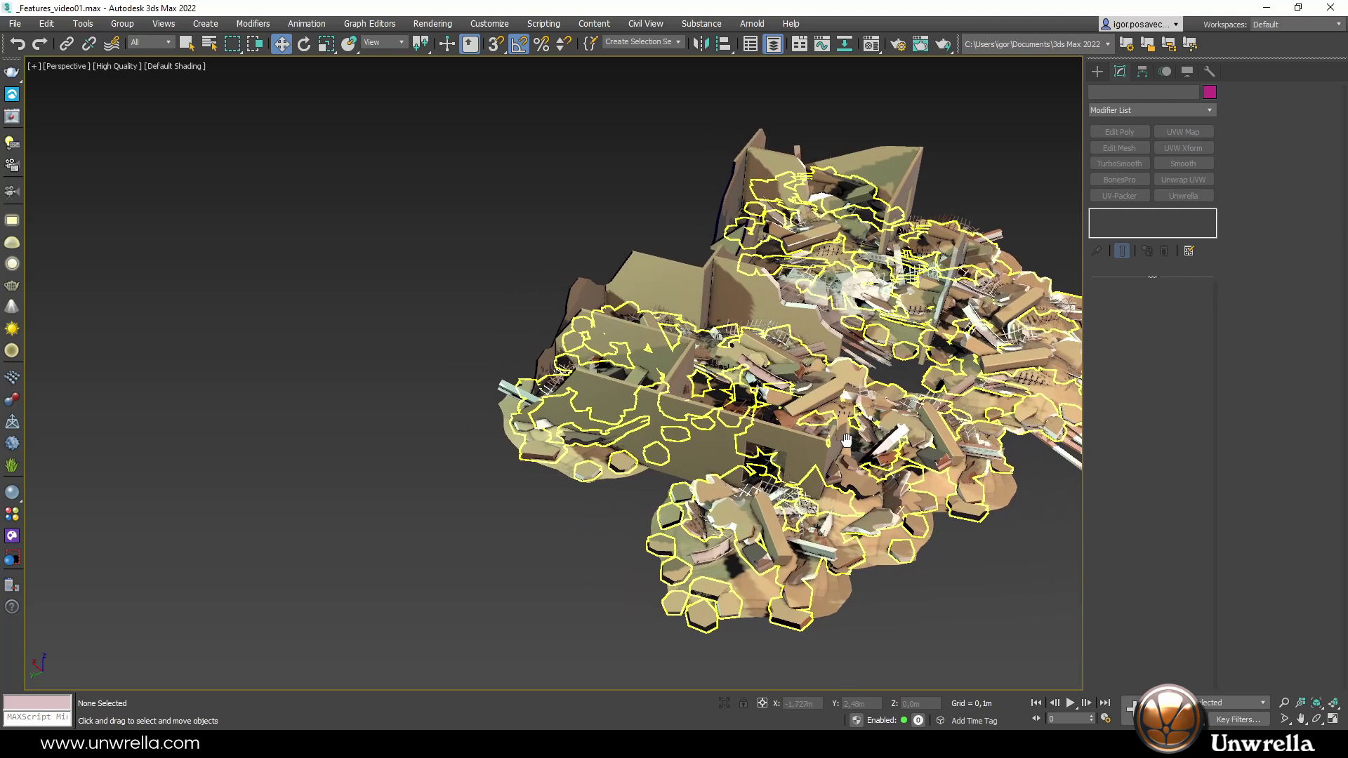
# Unwrap the four box-selected rubble objects together with Unwrella, then unwrap the entrance_05 model.
pyautogui.moveTo(517, 120); pyautogui.dragTo(707, 294)
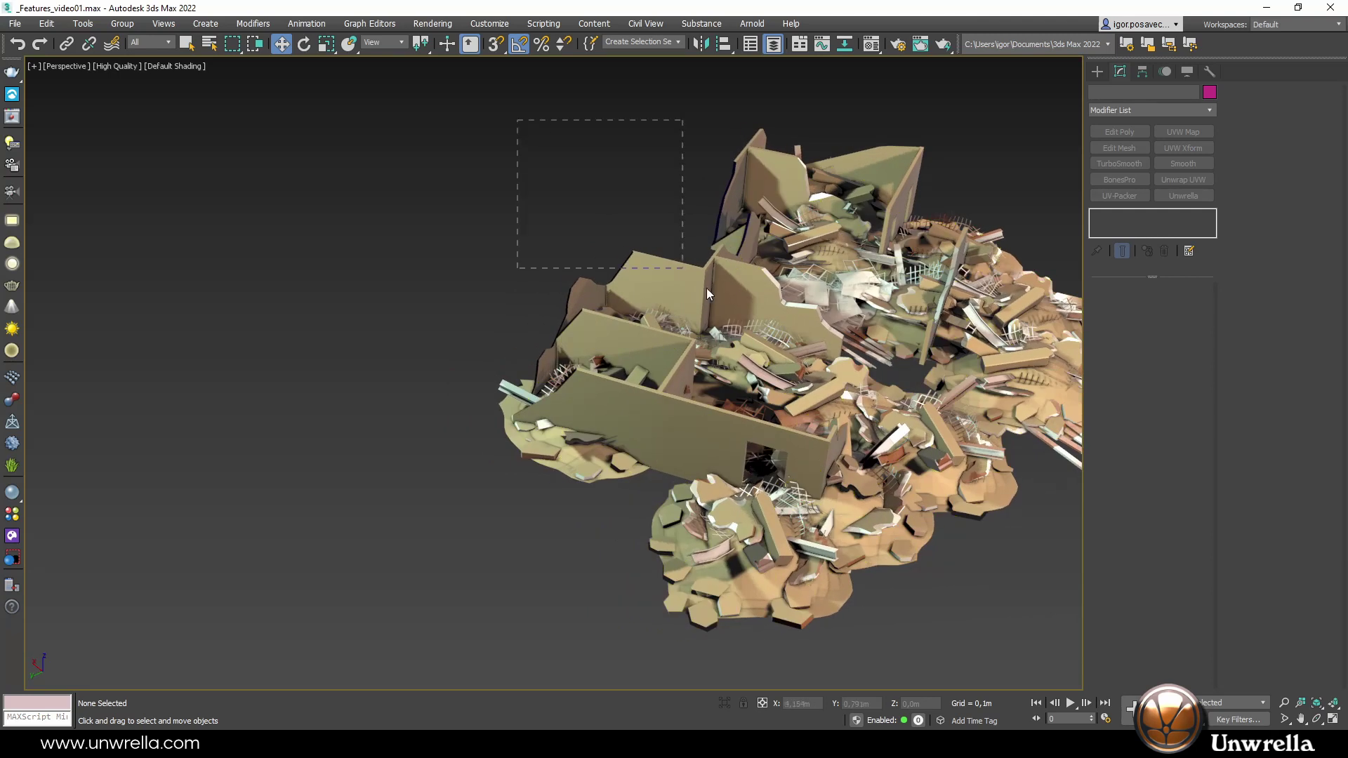
pyautogui.moveTo(1091, 626); pyautogui.dragTo(1091, 627)
pyautogui.click(1182, 196)
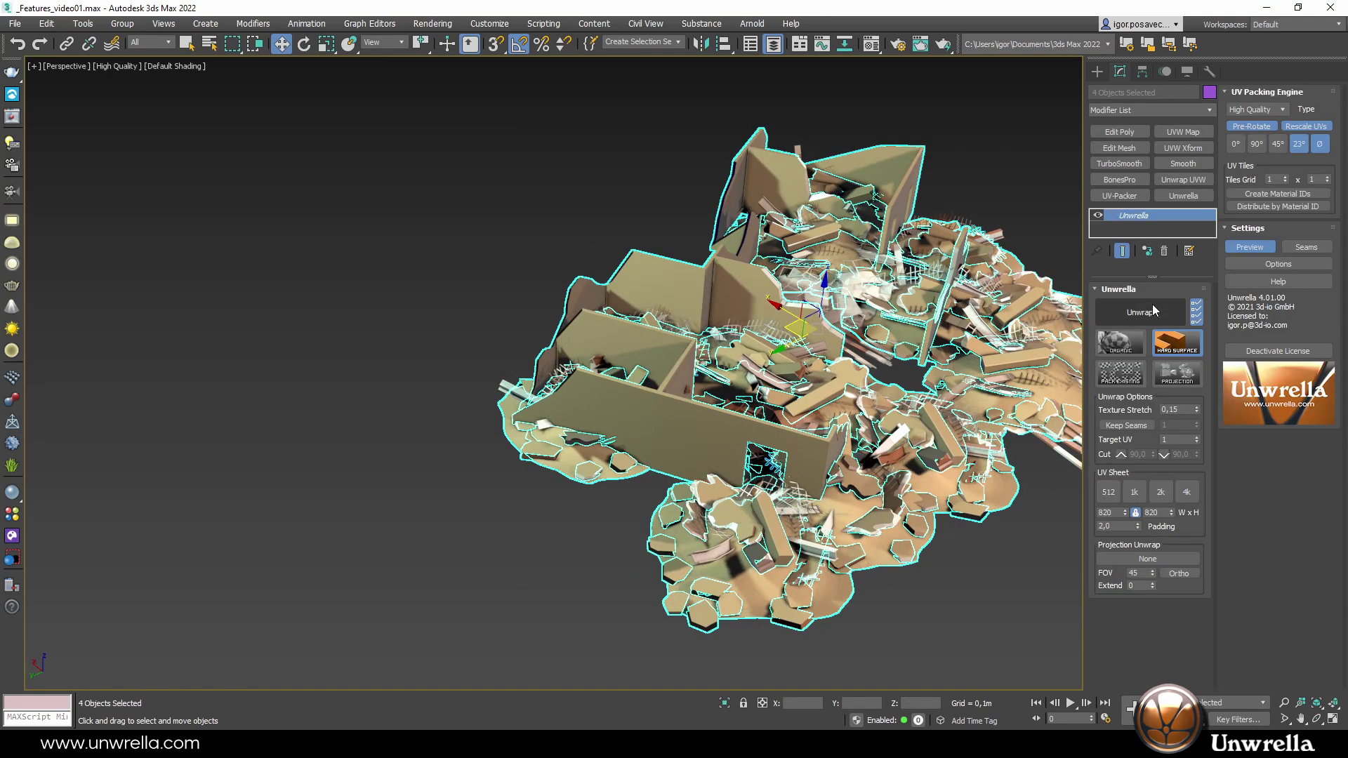
pyautogui.click(1152, 306)
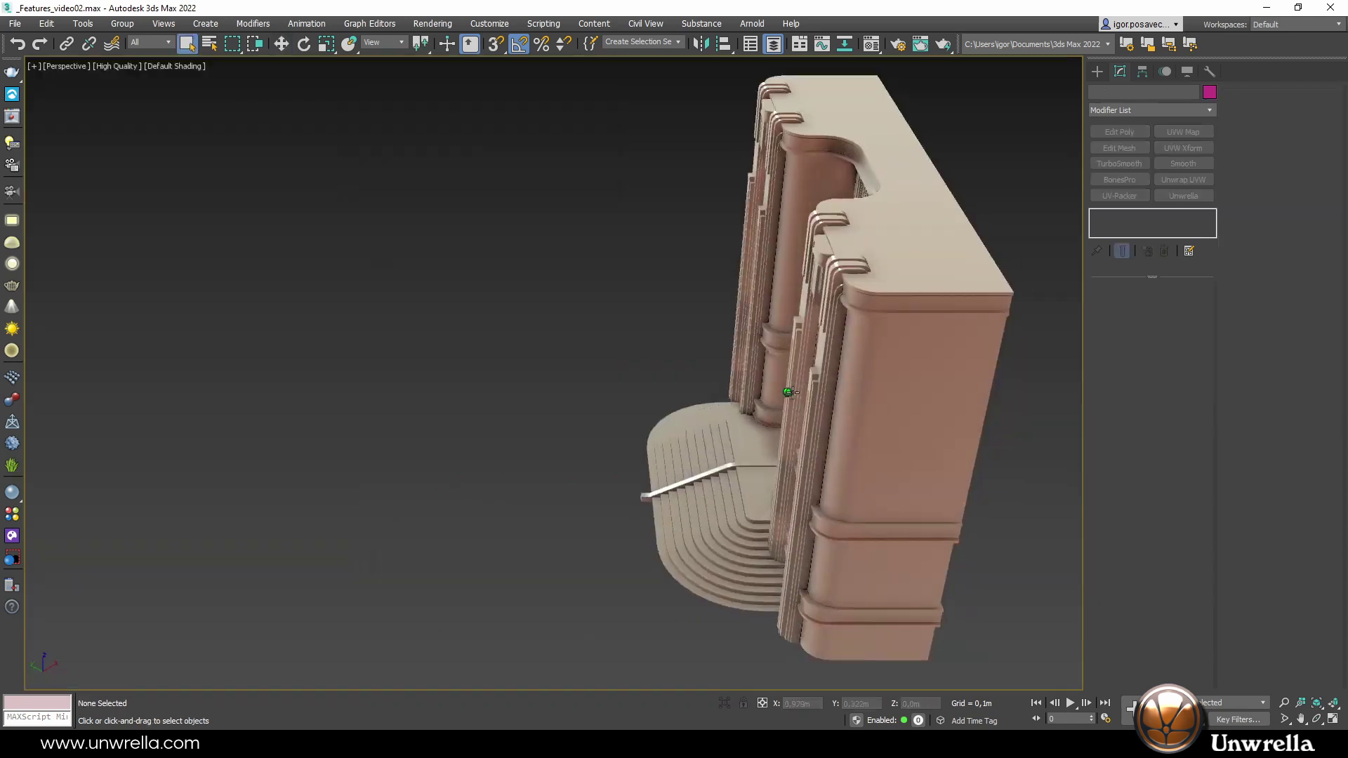
pyautogui.keyDown('alt'); pyautogui.moveTo(772, 393); pyautogui.dragTo(857, 346, button='middle'); pyautogui.keyUp('alt')
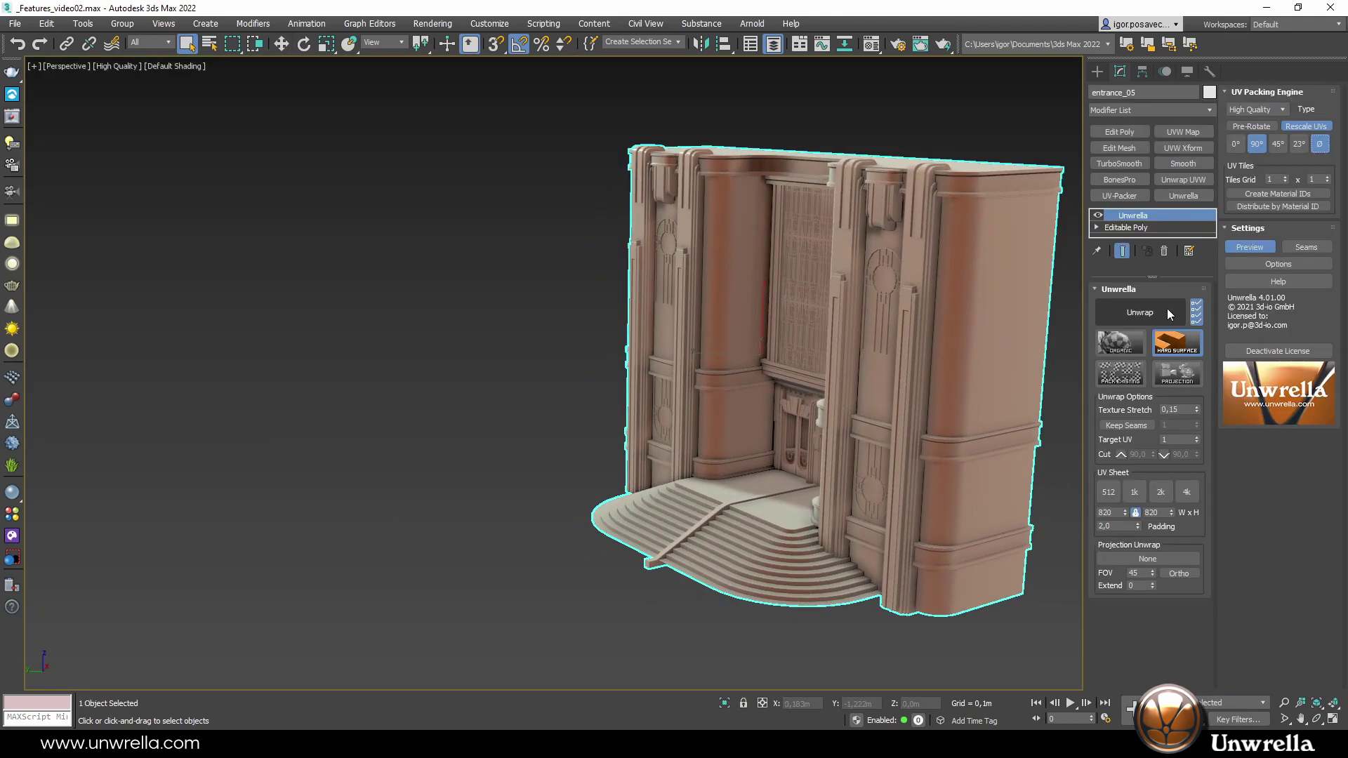
pyautogui.click(1166, 311)
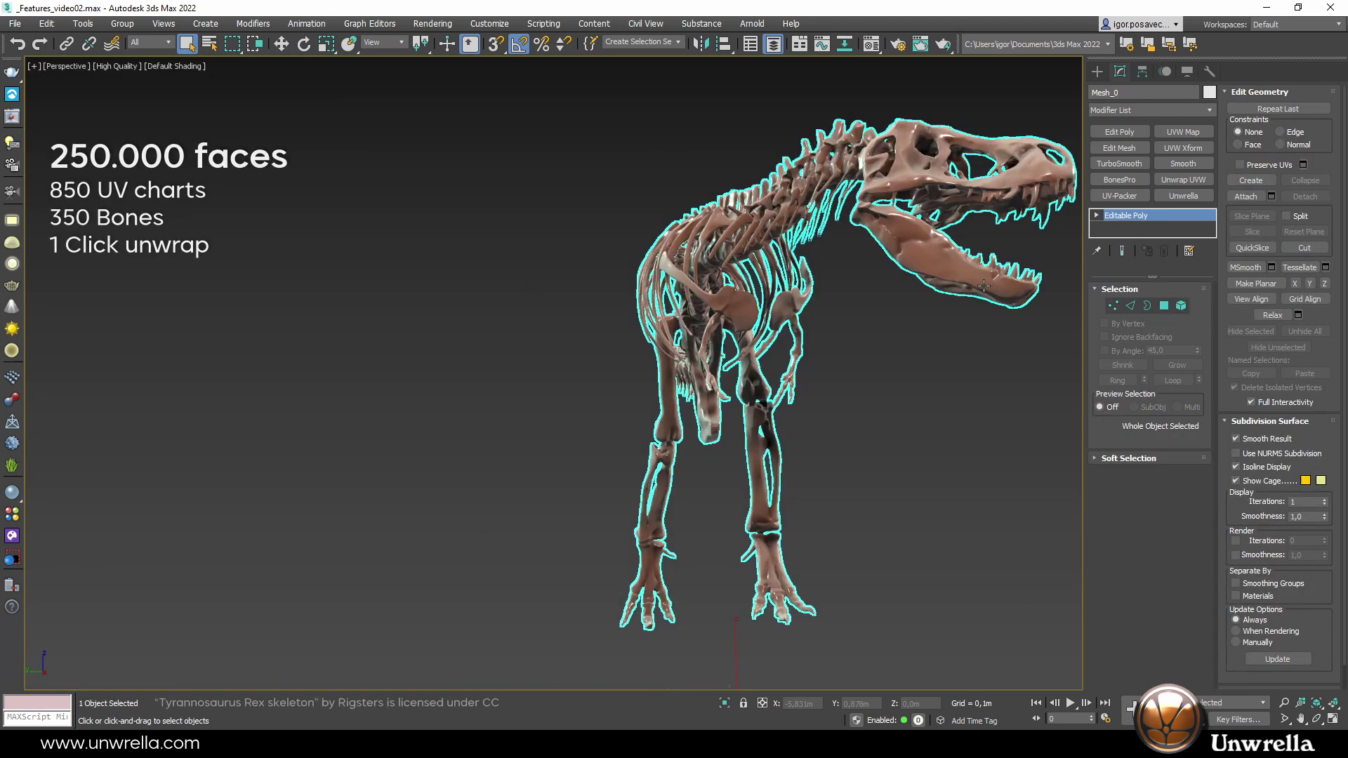
# Unwrap the dinosaur skeleton Mesh_0 with Unwrella into 850 packed UV charts, then deselect it.
pyautogui.click(1183, 196)
pyautogui.click(1140, 312)
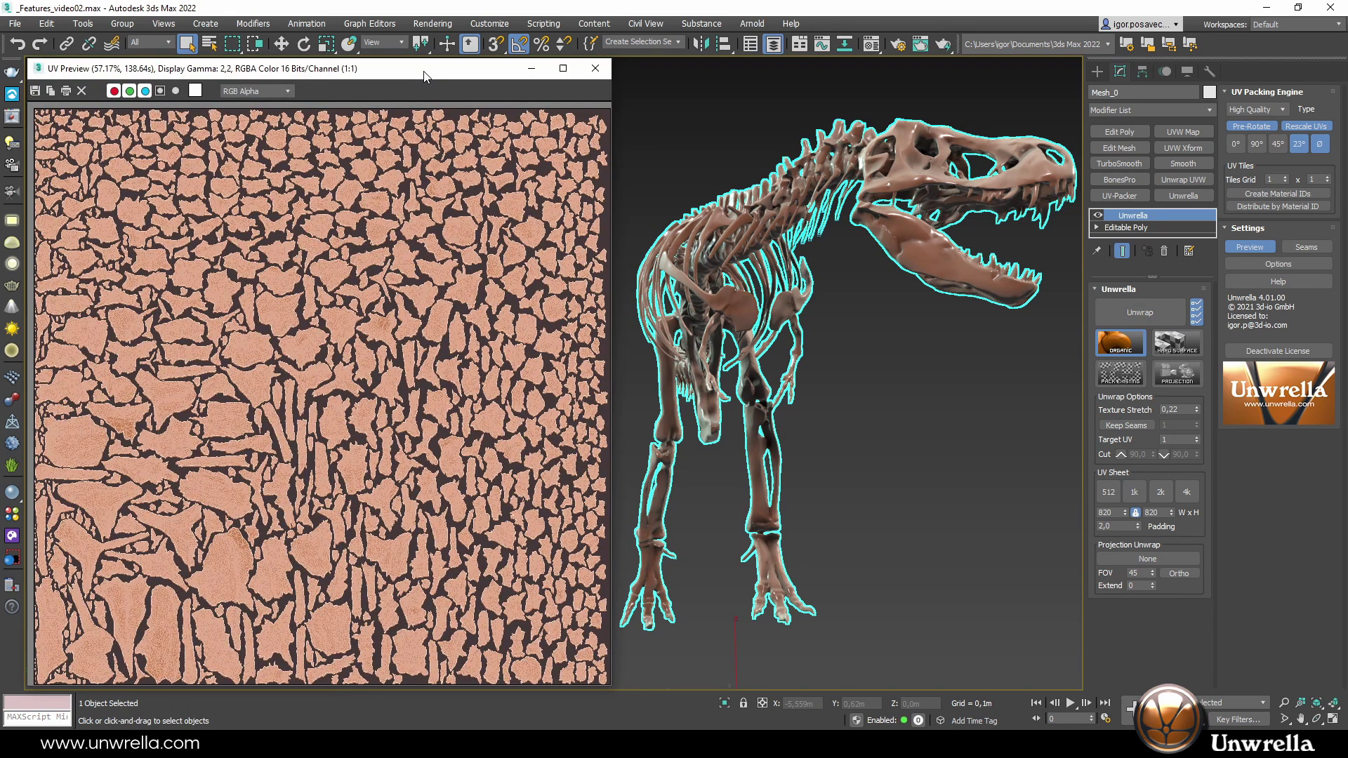
pyautogui.click(916, 336)
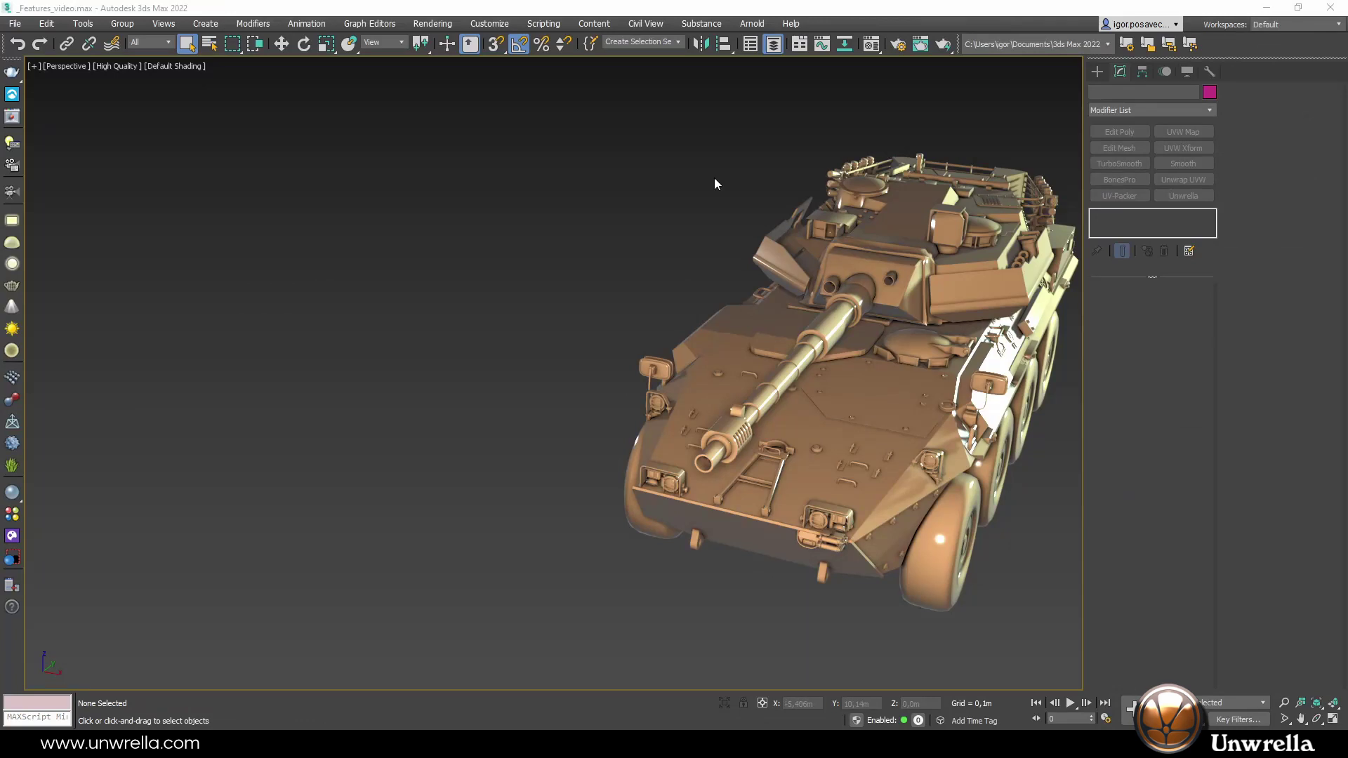
# Unwrap the nine tank parts with the Hard Surface preset across a 2x2 UV tile grid.
pyautogui.moveTo(1079, 597); pyautogui.dragTo(1068, 629)
pyautogui.click(1184, 196)
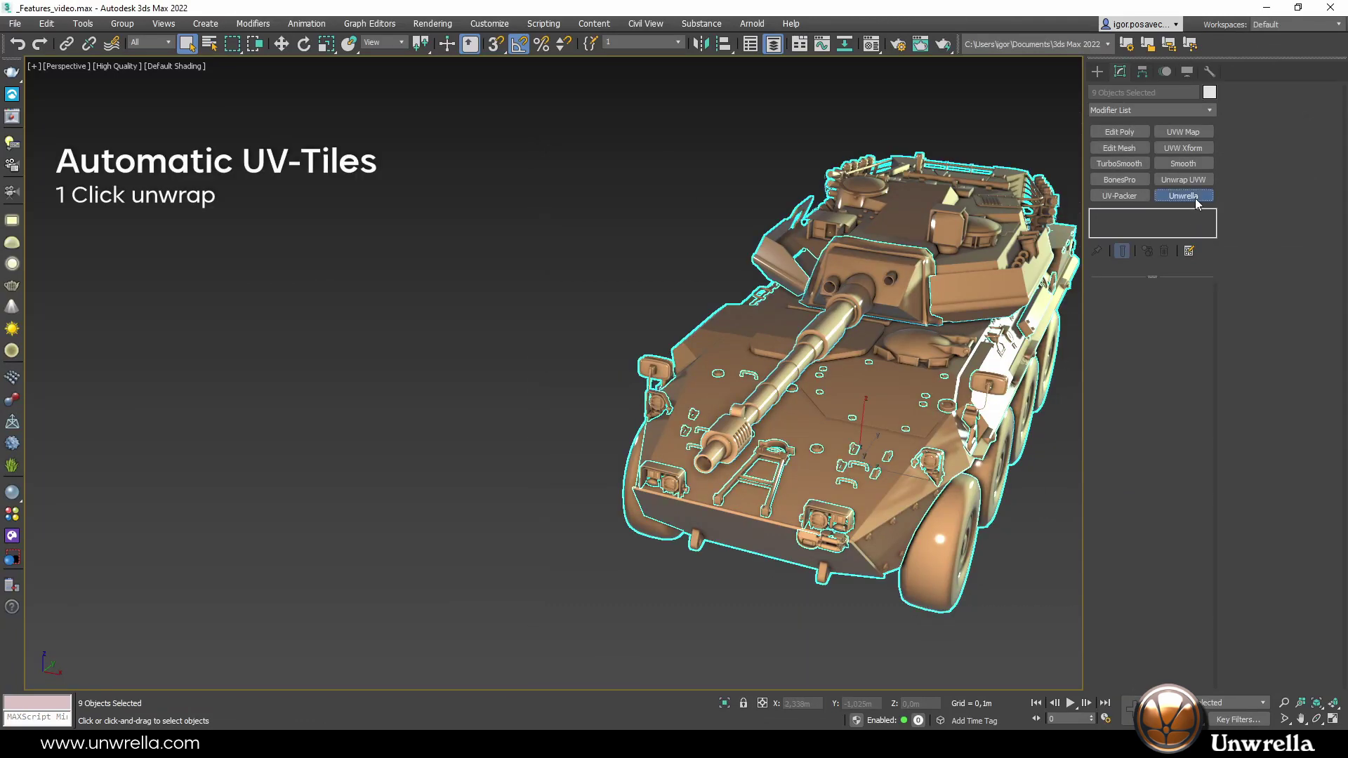
pyautogui.click(1177, 344)
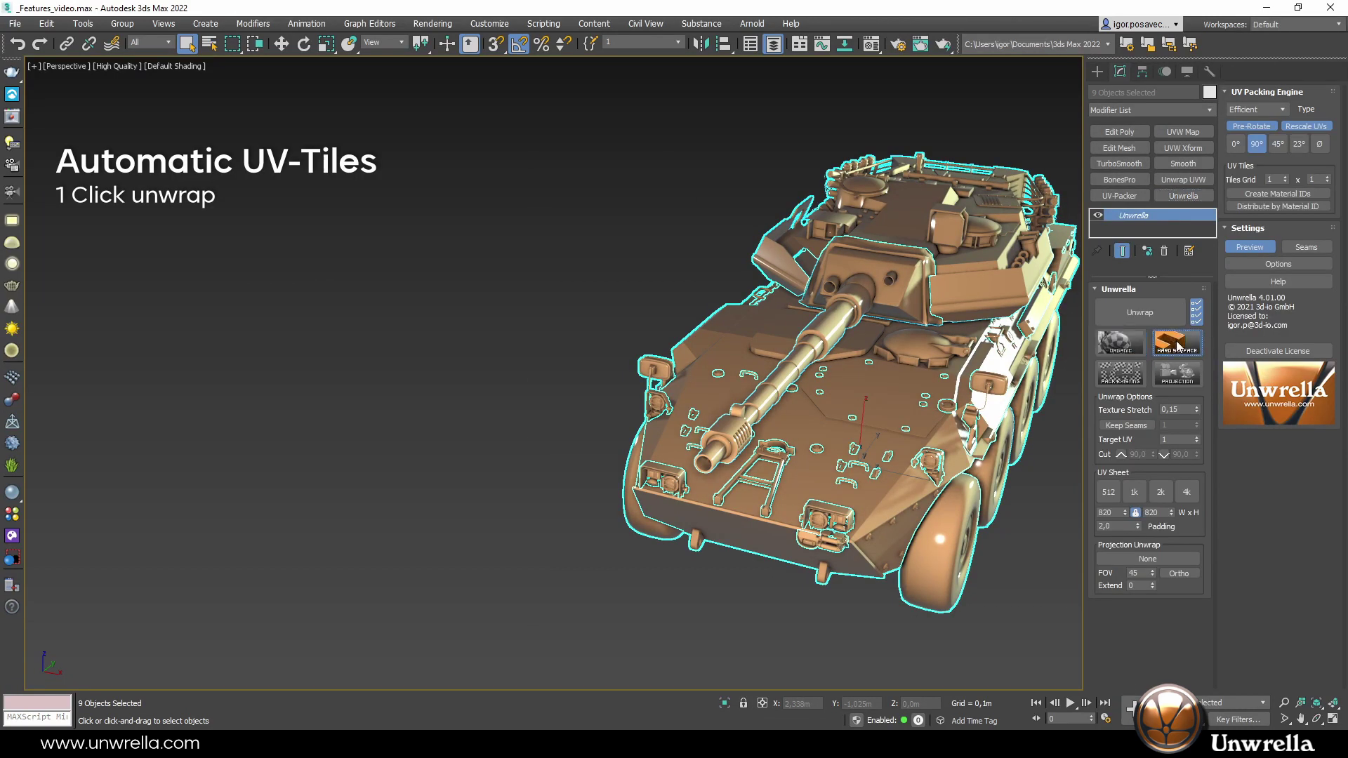
pyautogui.click(1168, 318)
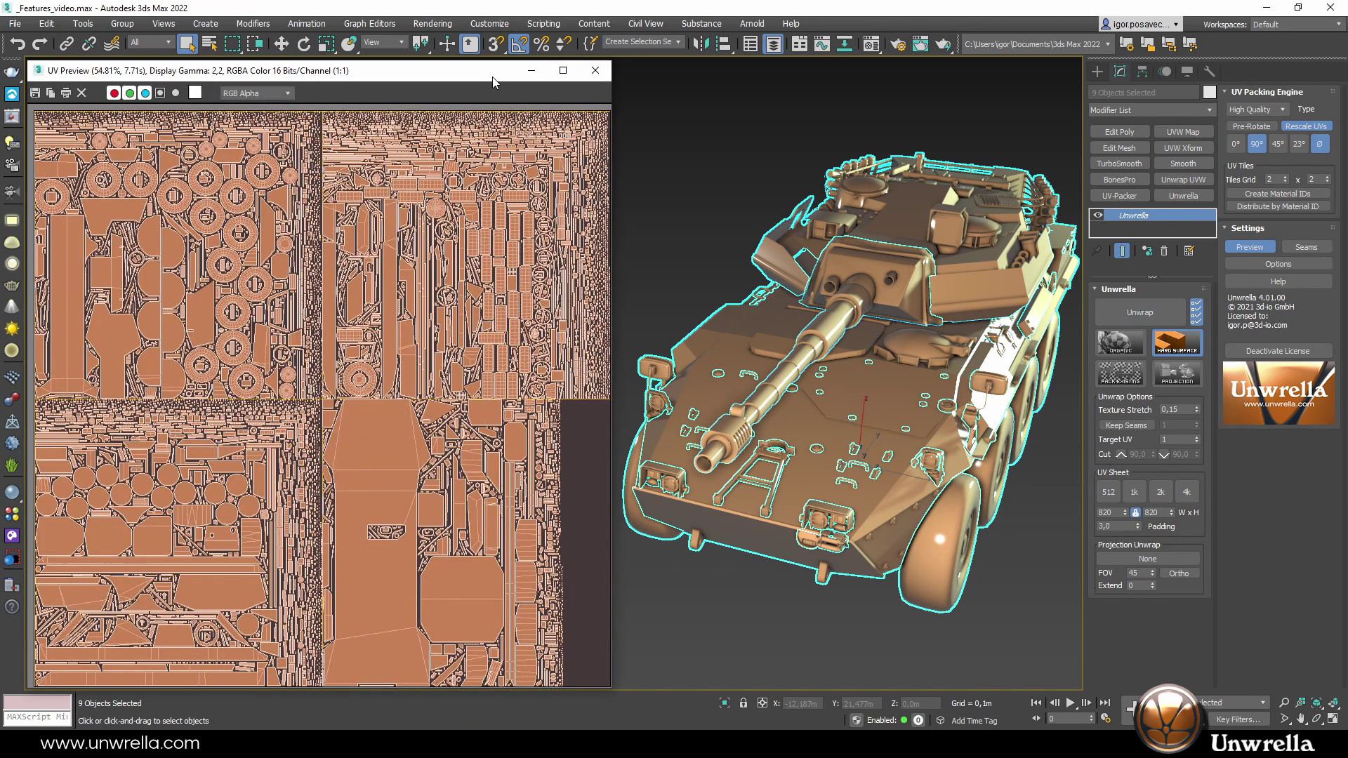
pyautogui.click(688, 104)
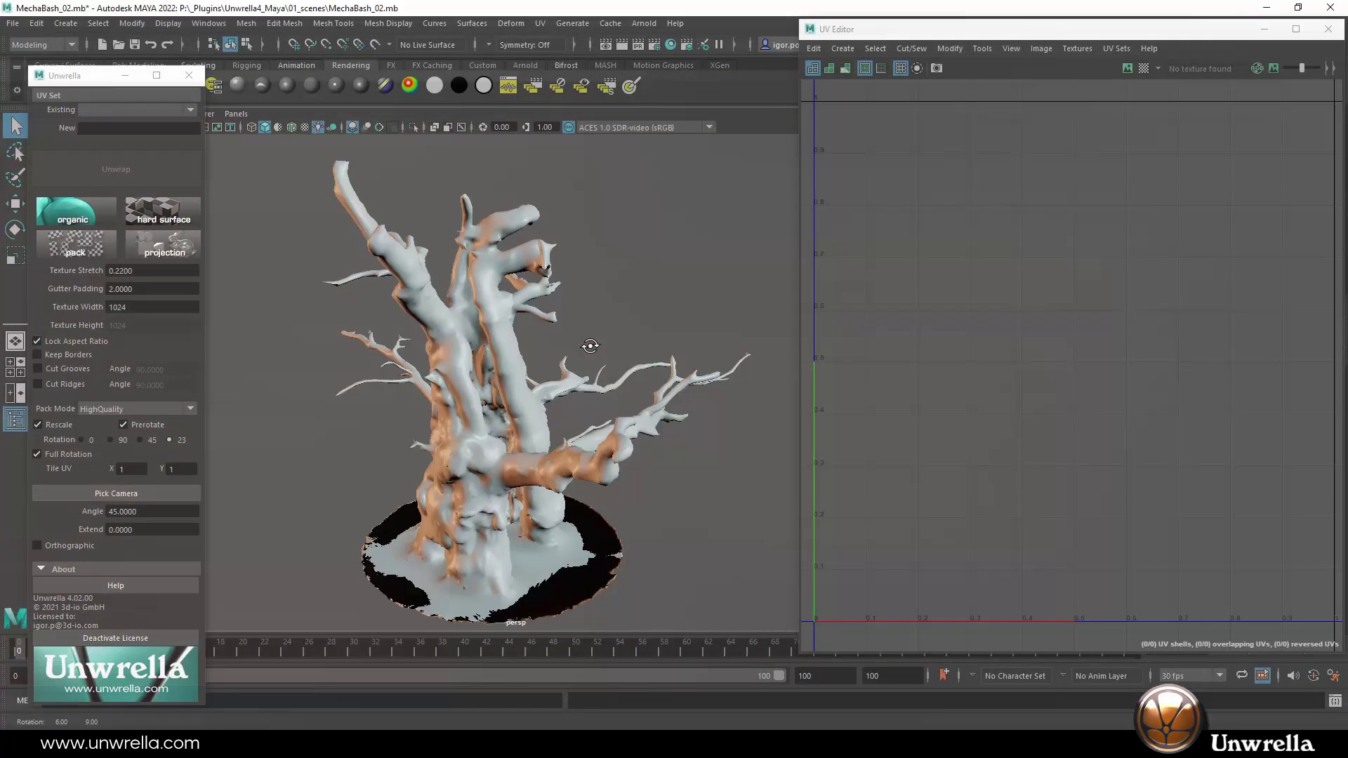
# In Maya, select the tree mesh and unwrap it into packed shells.
pyautogui.keyDown('alt'); pyautogui.moveTo(590, 345); pyautogui.dragTo(536, 344); pyautogui.keyUp('alt')
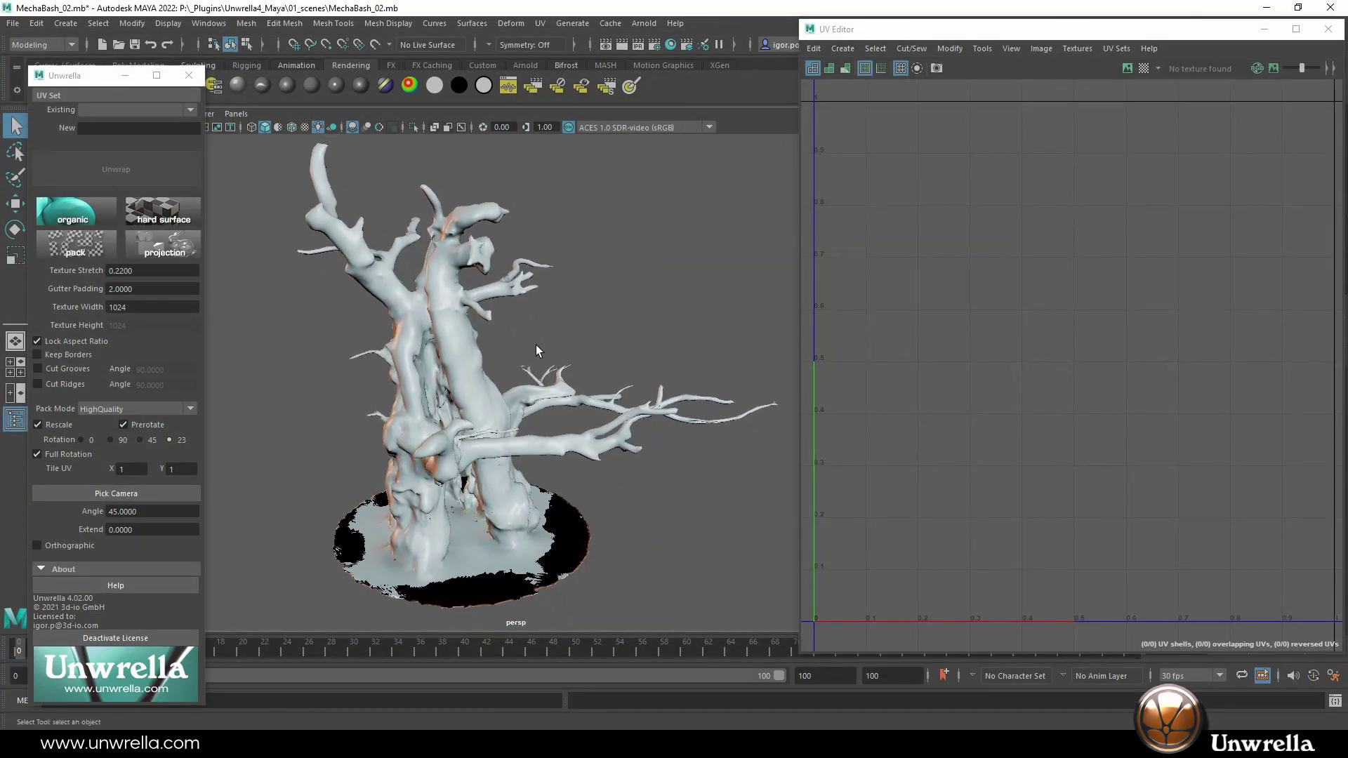
pyautogui.click(462, 357)
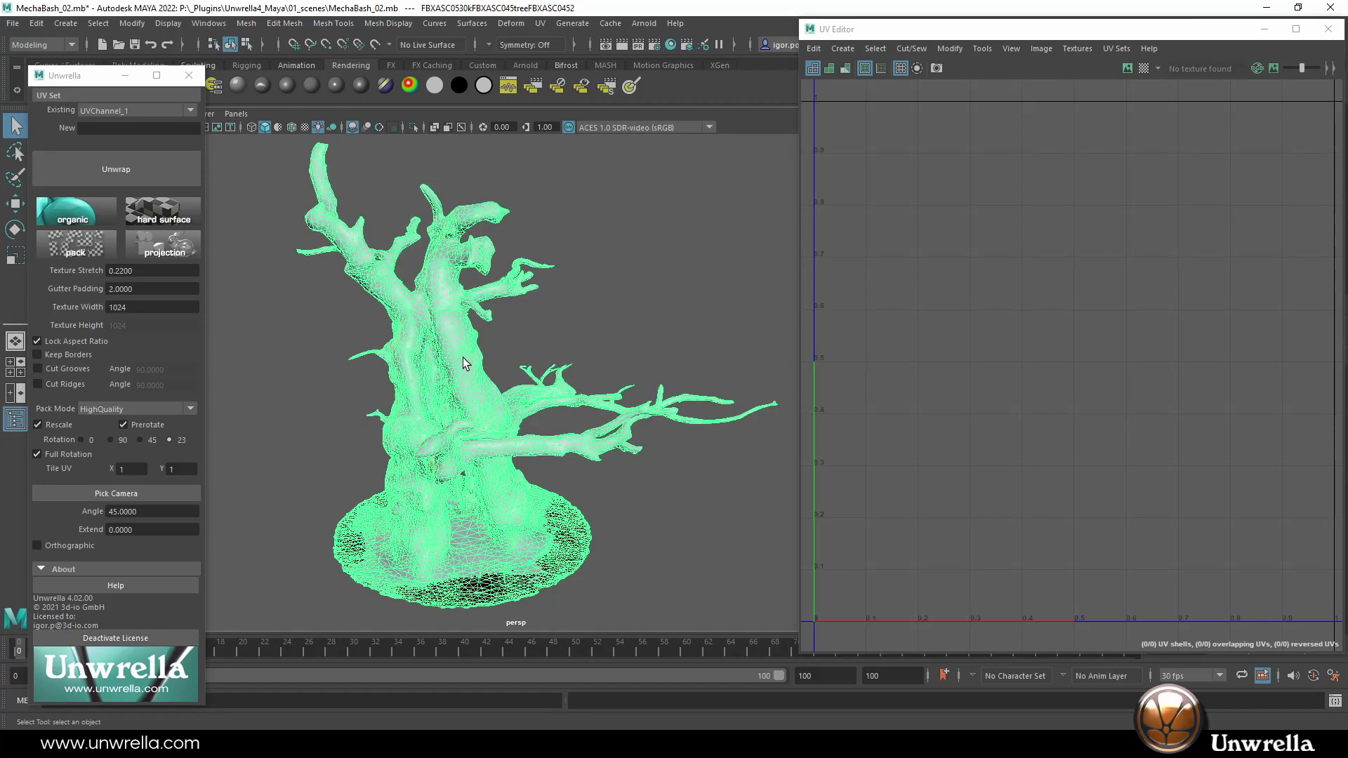
pyautogui.click(179, 180)
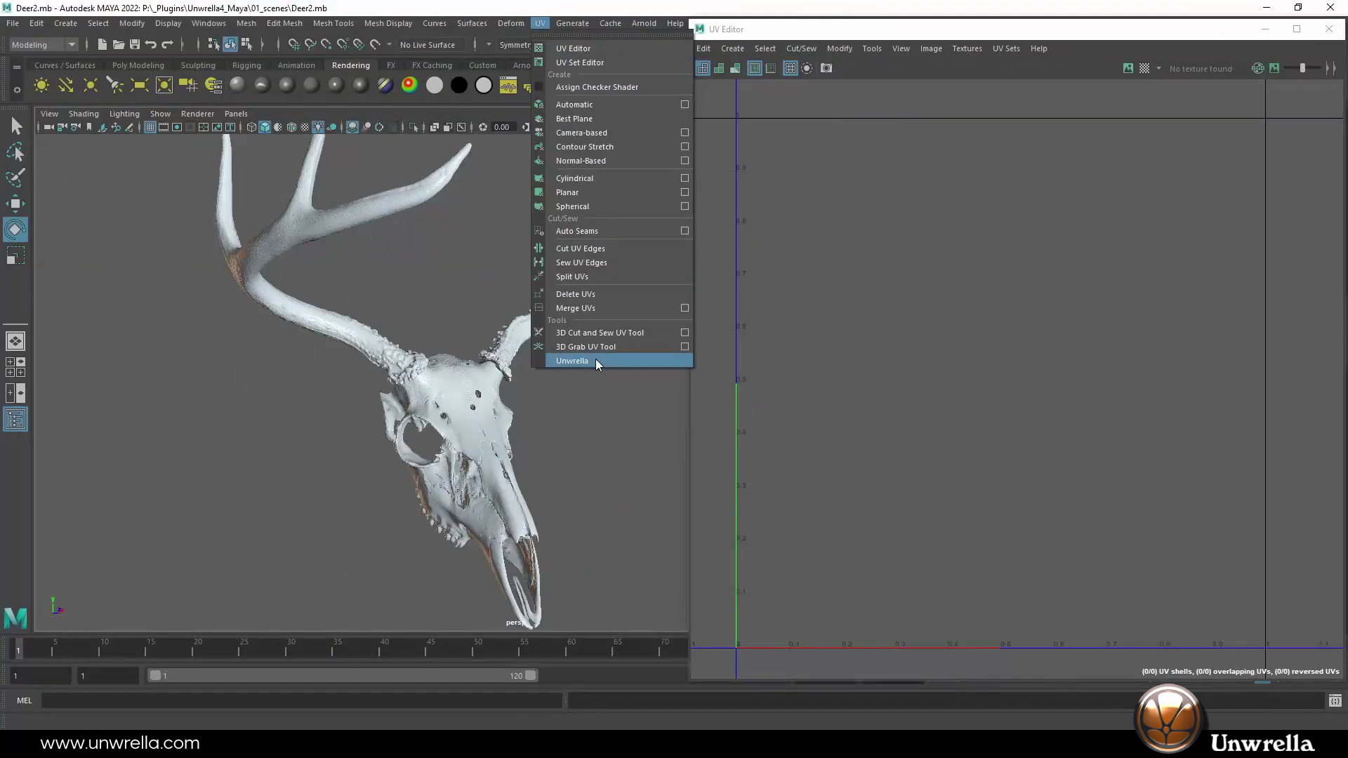
# Unwrap the 450,000-face deer skull in Unwrella with the packing rotation step set to 23.
pyautogui.click(595, 359)
pyautogui.click(317, 333)
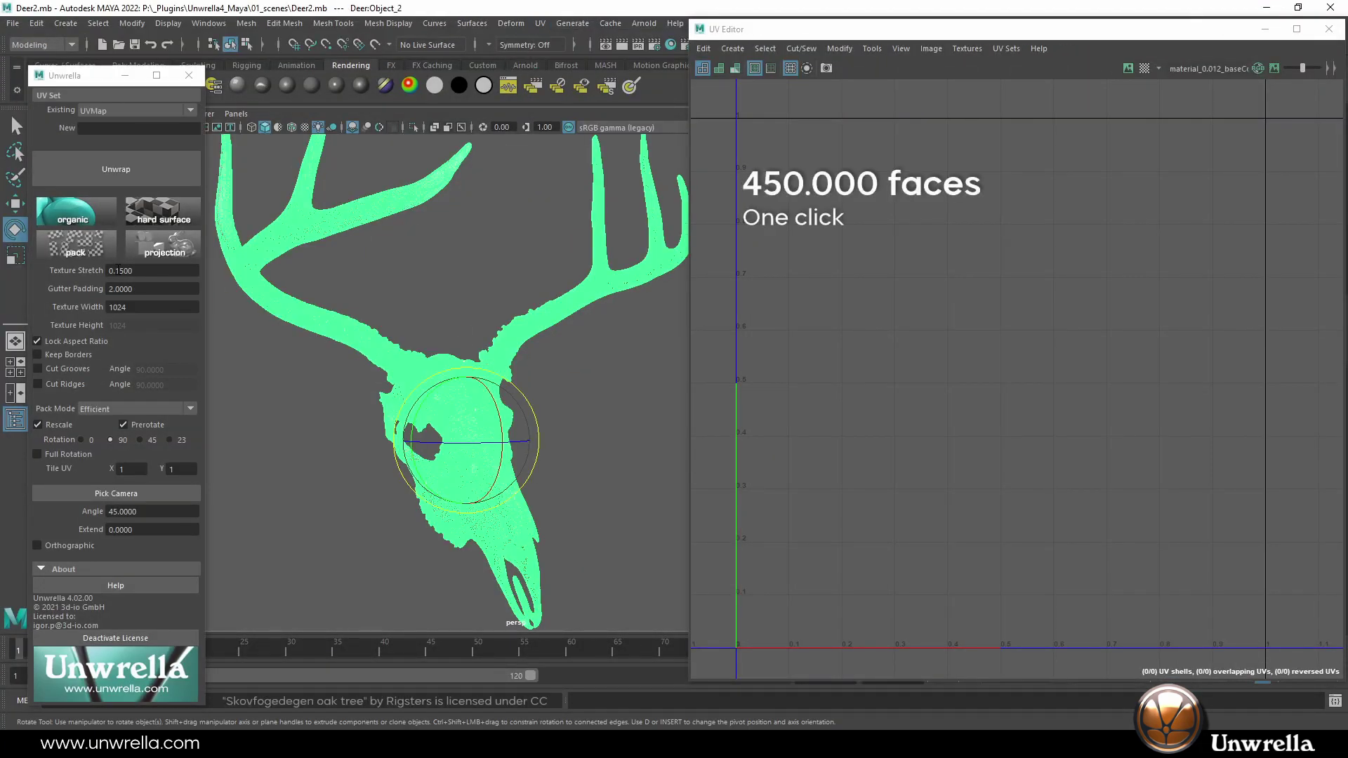
pyautogui.click(170, 441)
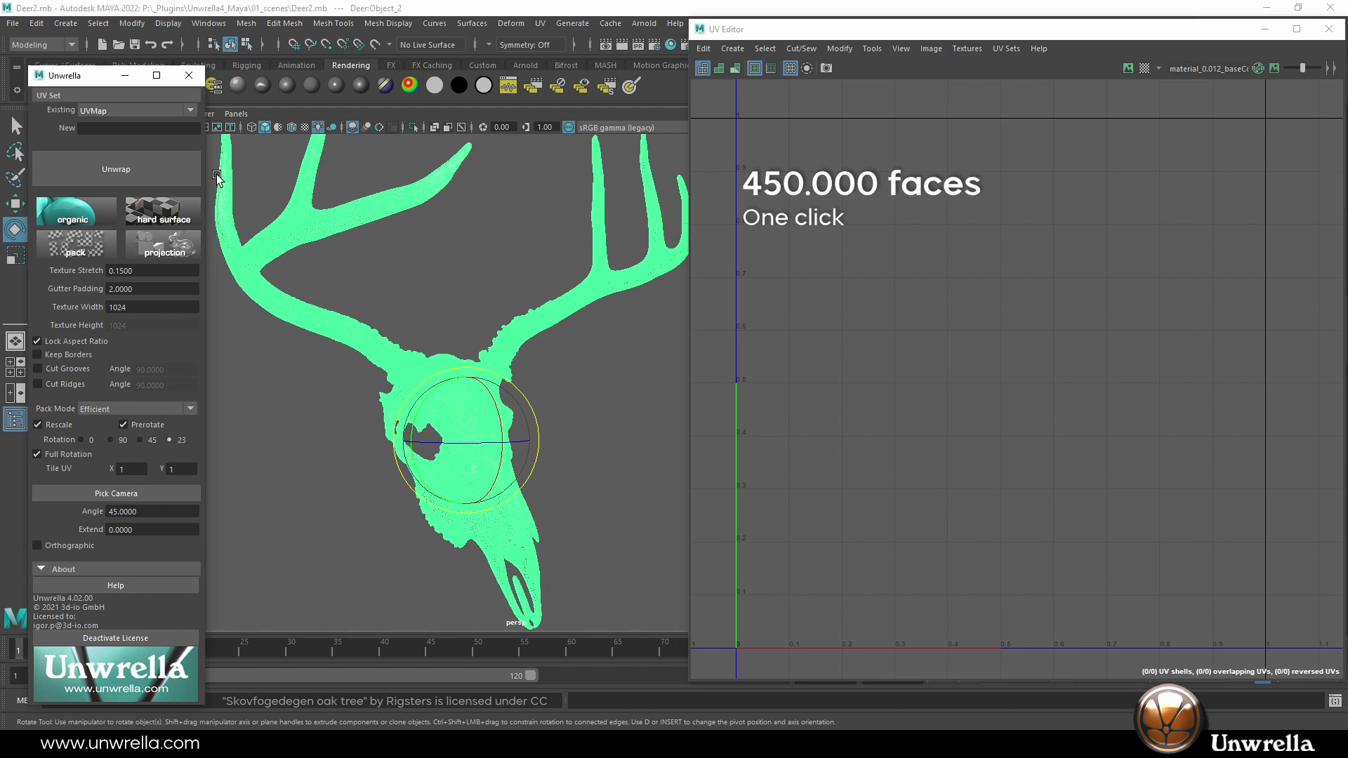
pyautogui.click(181, 167)
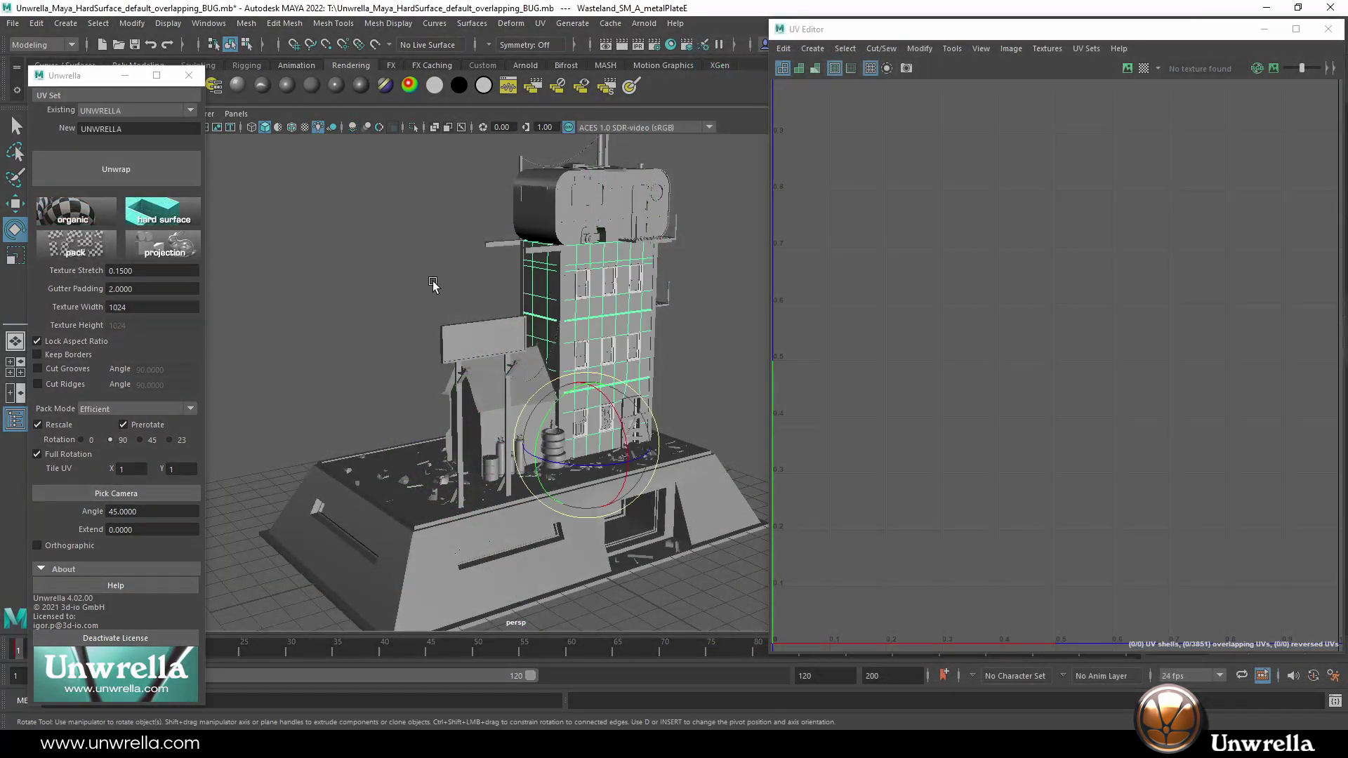
# Unwrap the window section, top cabin, metalA walls, metal rubble and base rubble one by one.
pyautogui.click(174, 177)
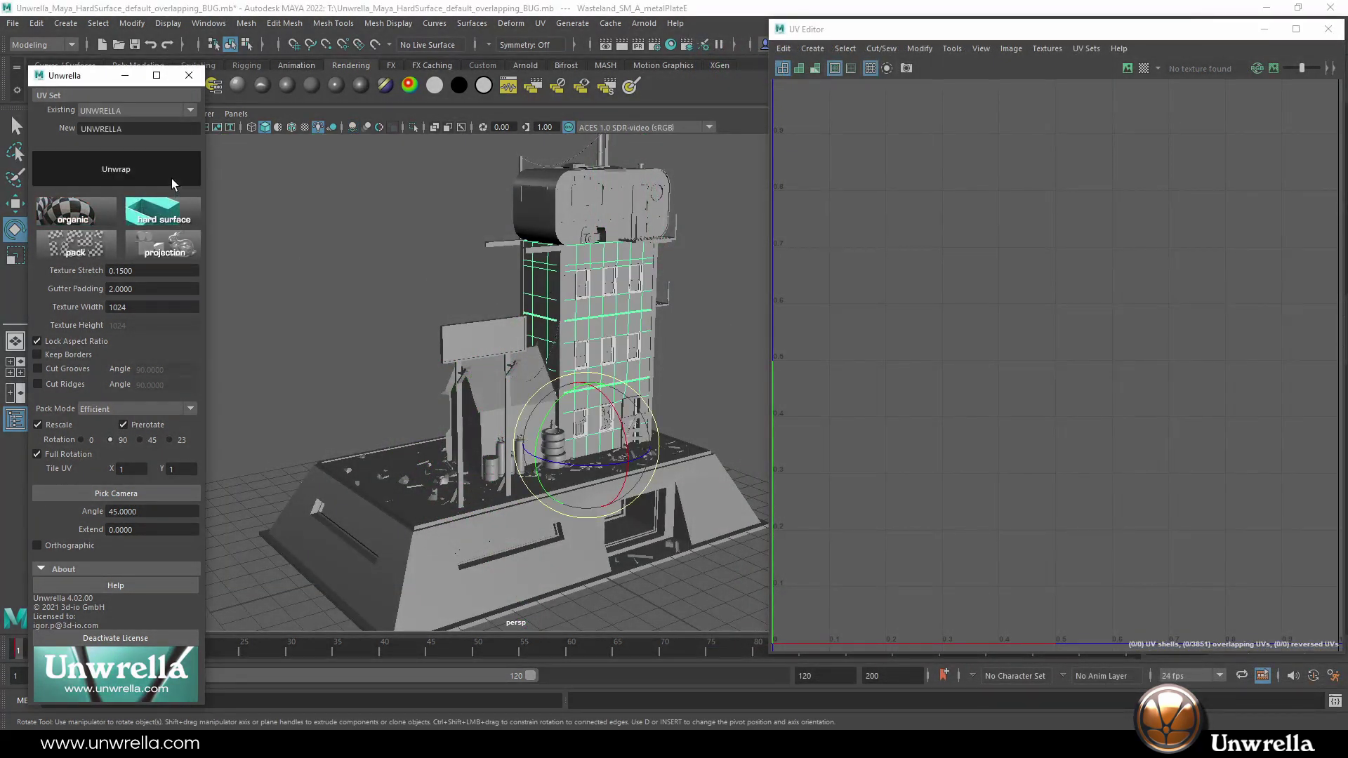
pyautogui.click(537, 228)
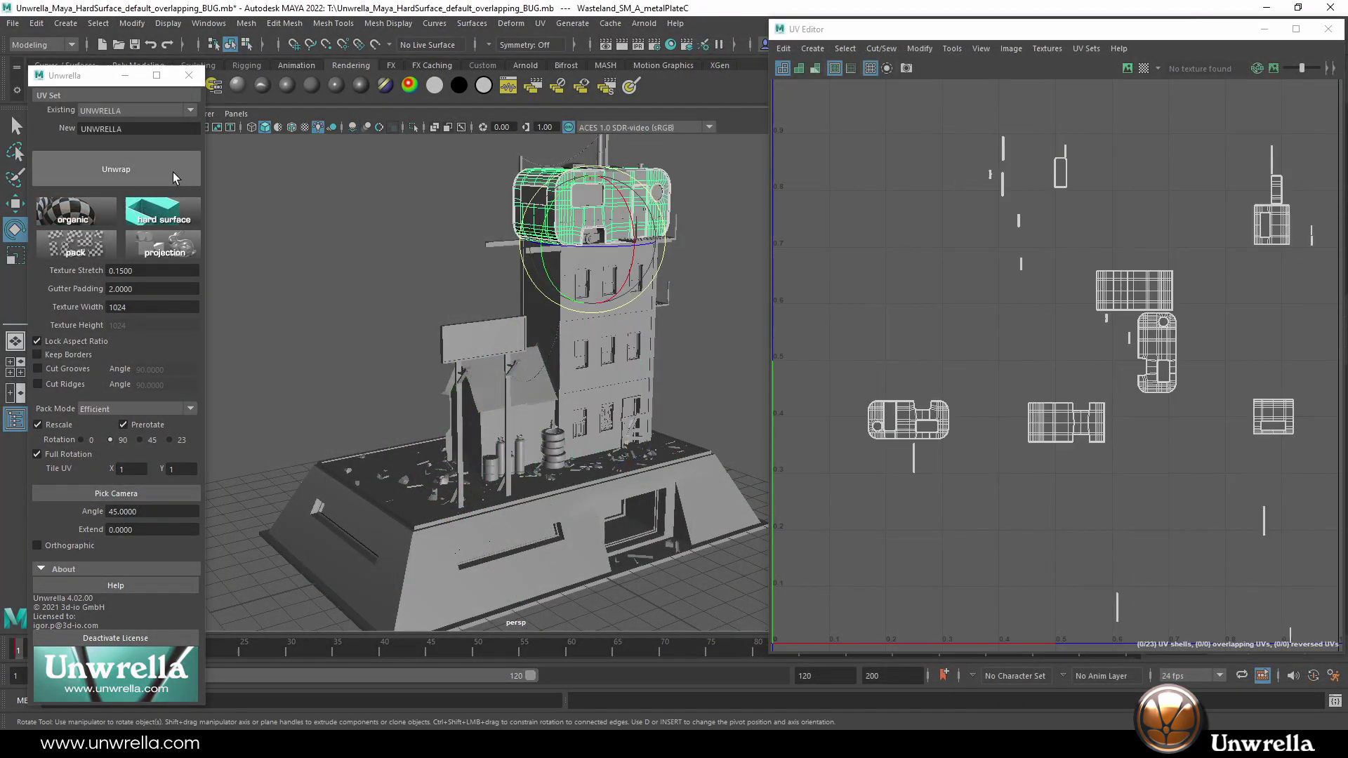
pyautogui.click(116, 169)
pyautogui.click(372, 470)
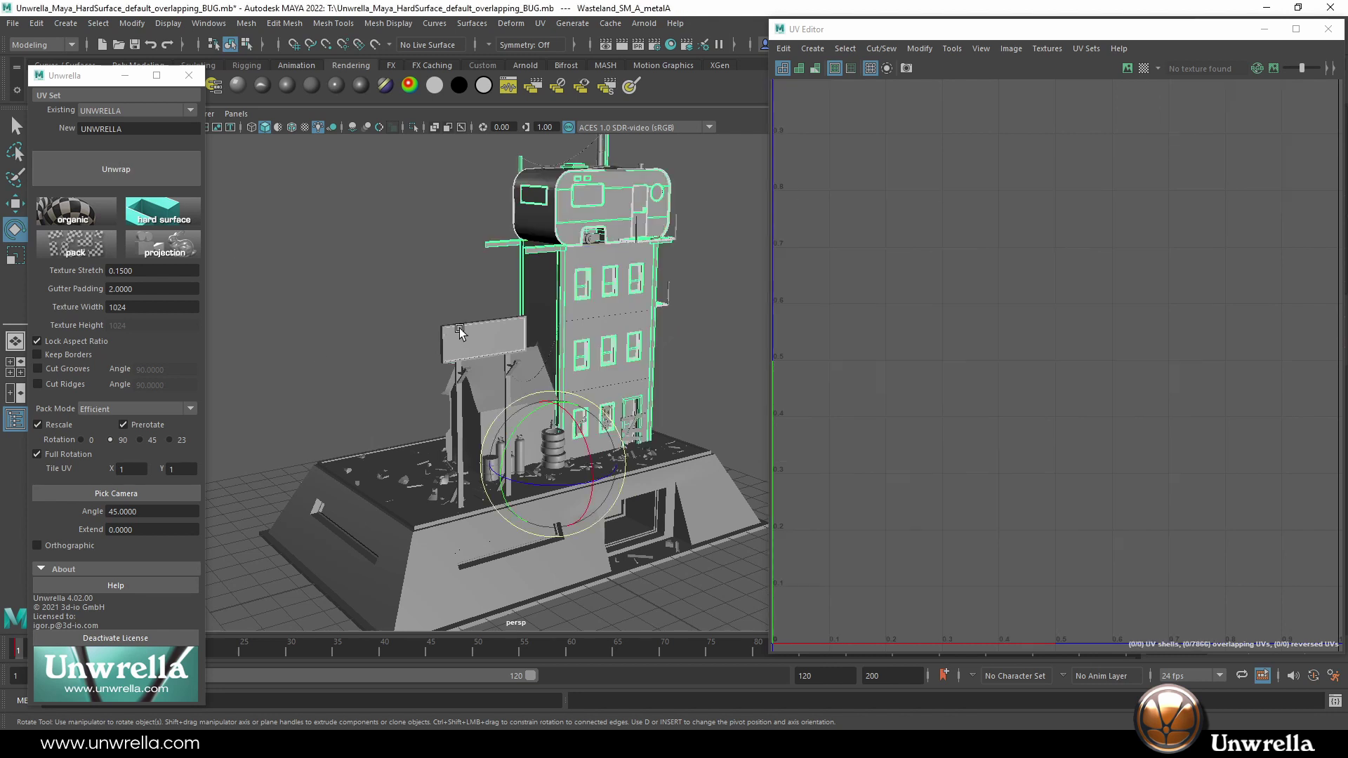
pyautogui.click(128, 183)
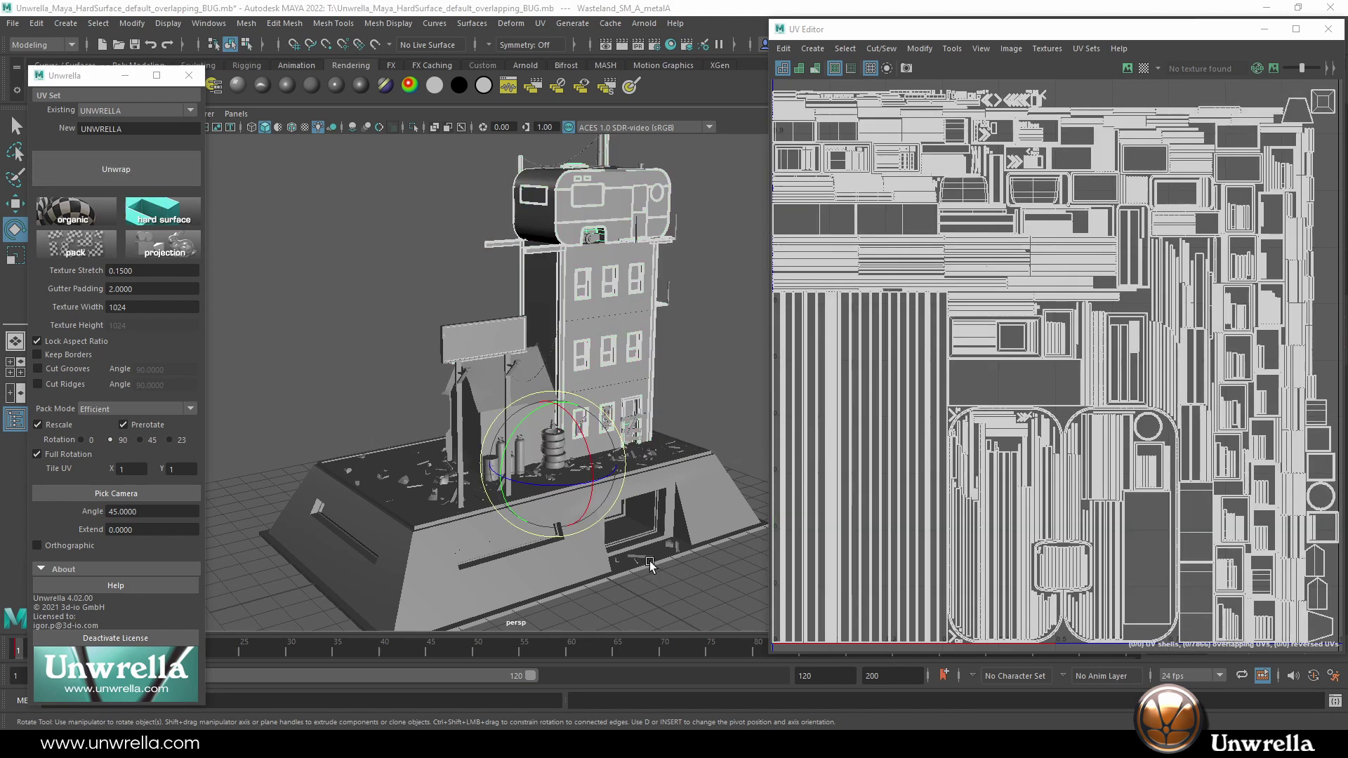
pyautogui.click(650, 566)
pyautogui.click(150, 183)
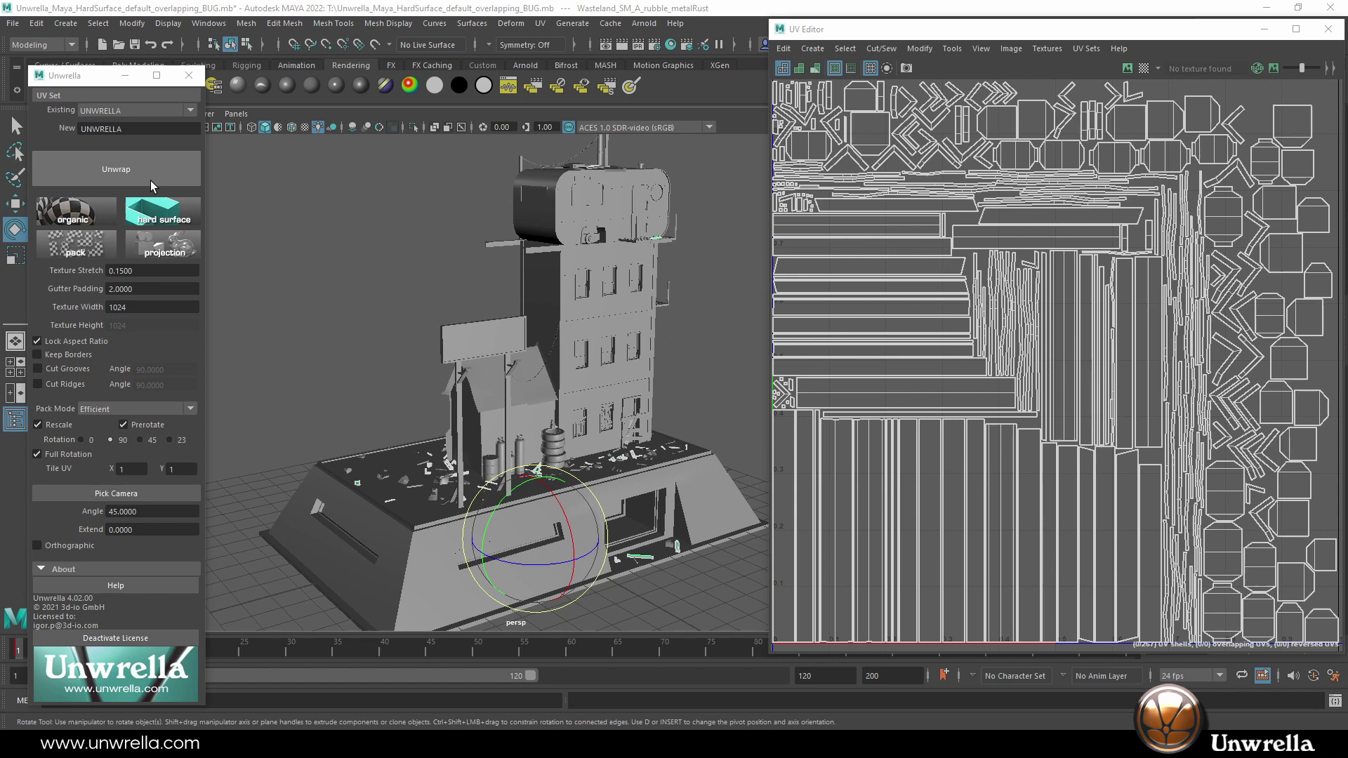
pyautogui.click(453, 464)
pyautogui.click(173, 184)
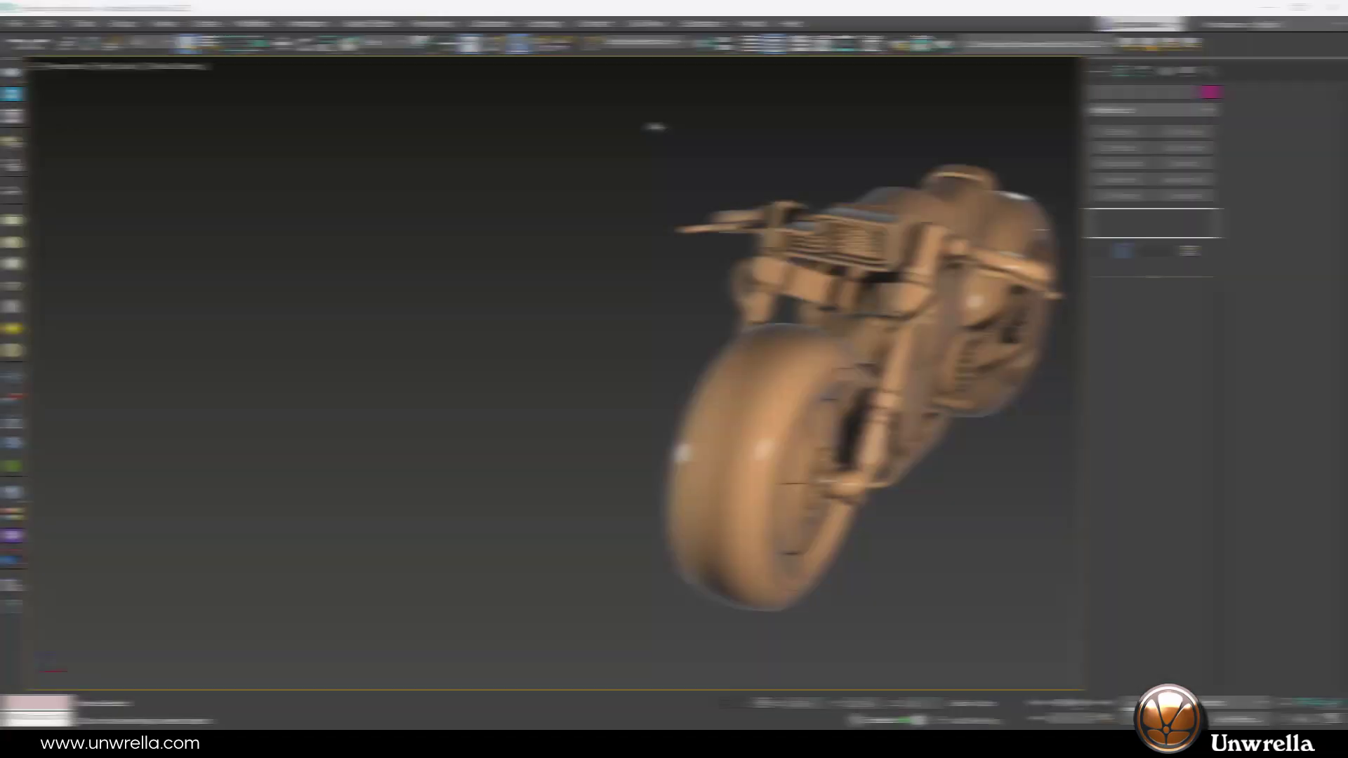
# Unwrap all 85 motorbike parts into 2463 UV charts, then unwrap the portrait bust.
pyautogui.moveTo(647, 118); pyautogui.dragTo(918, 435)
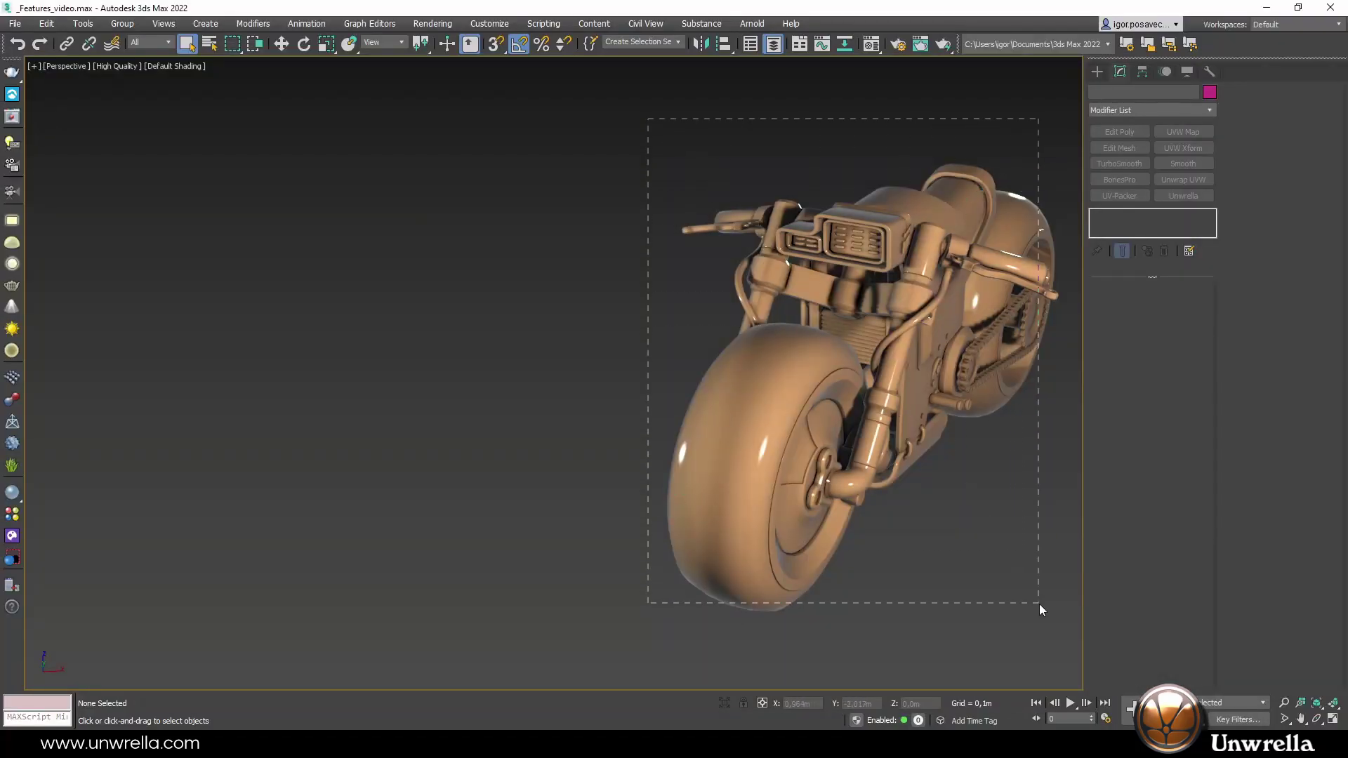
pyautogui.moveTo(1040, 605); pyautogui.dragTo(1040, 606)
pyautogui.click(1185, 196)
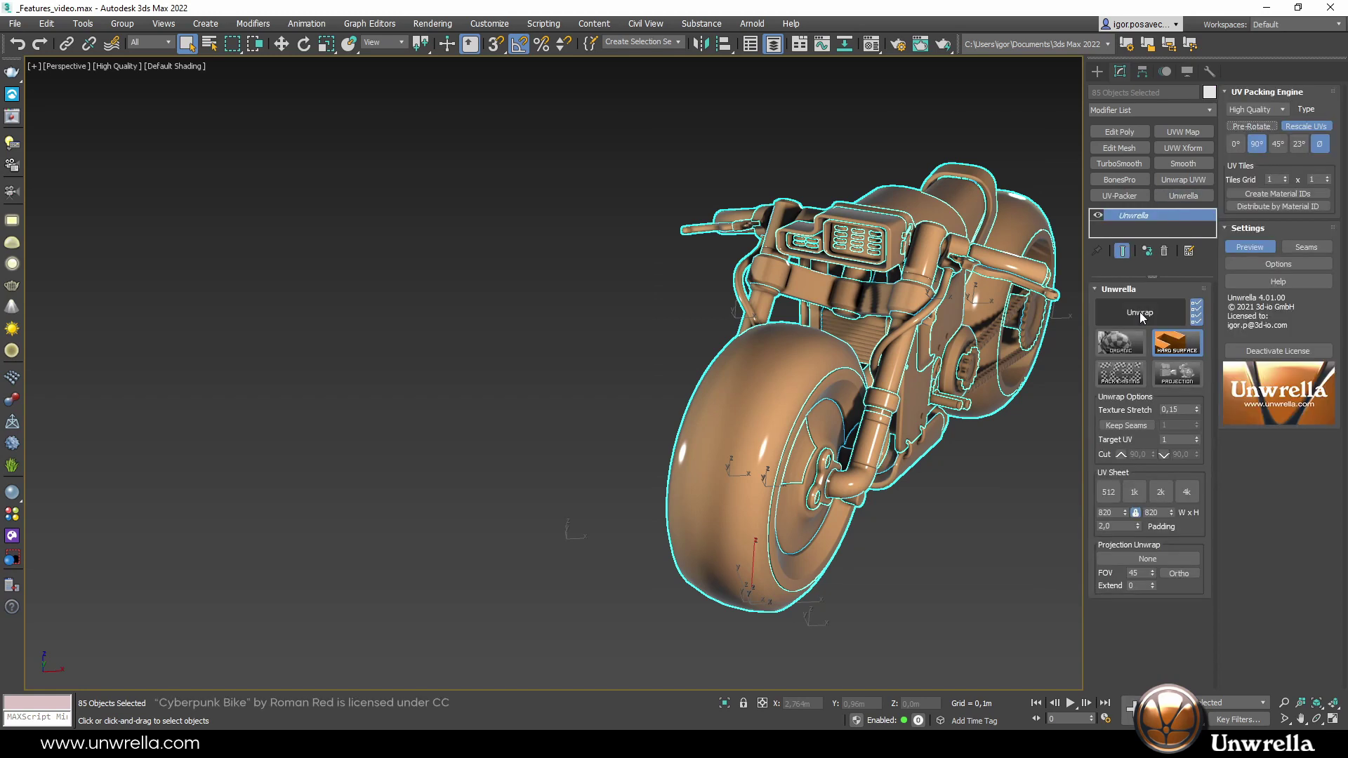
pyautogui.click(1139, 312)
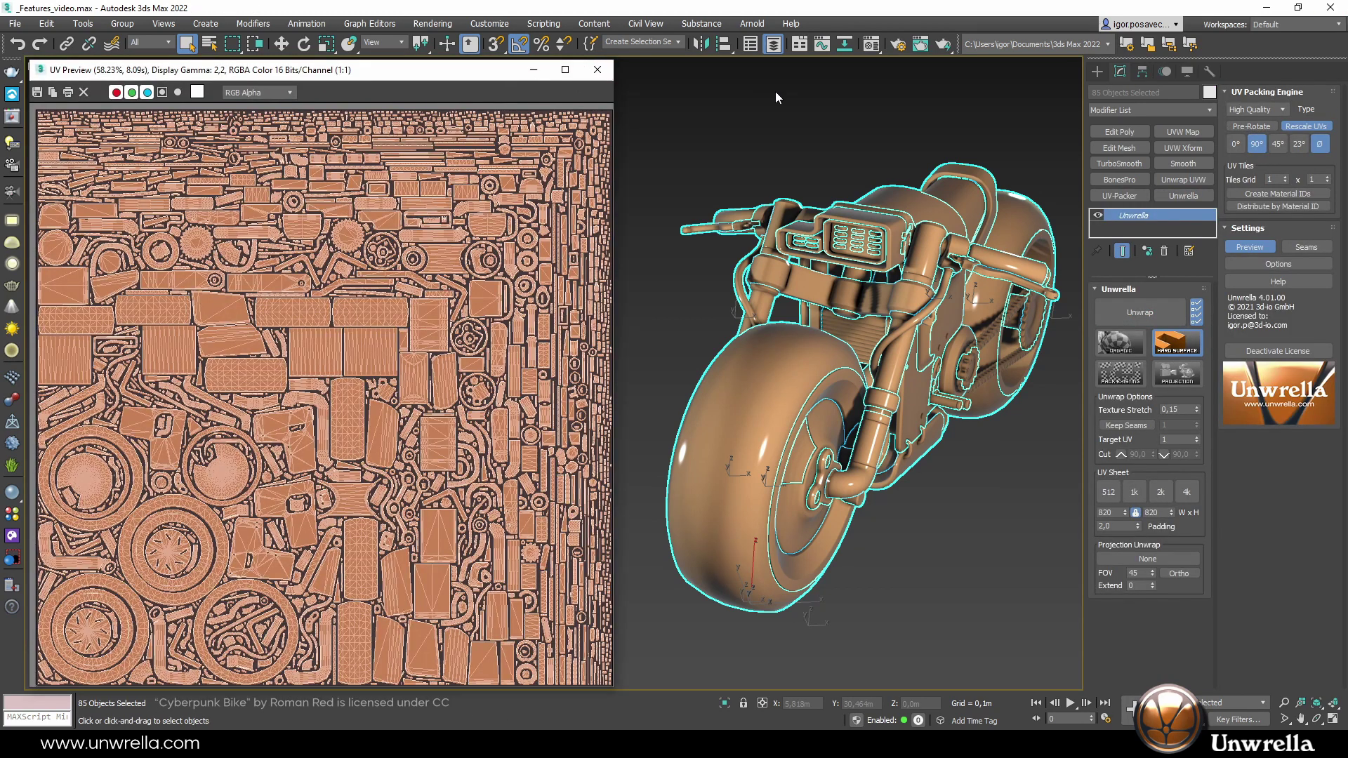
pyautogui.click(772, 96)
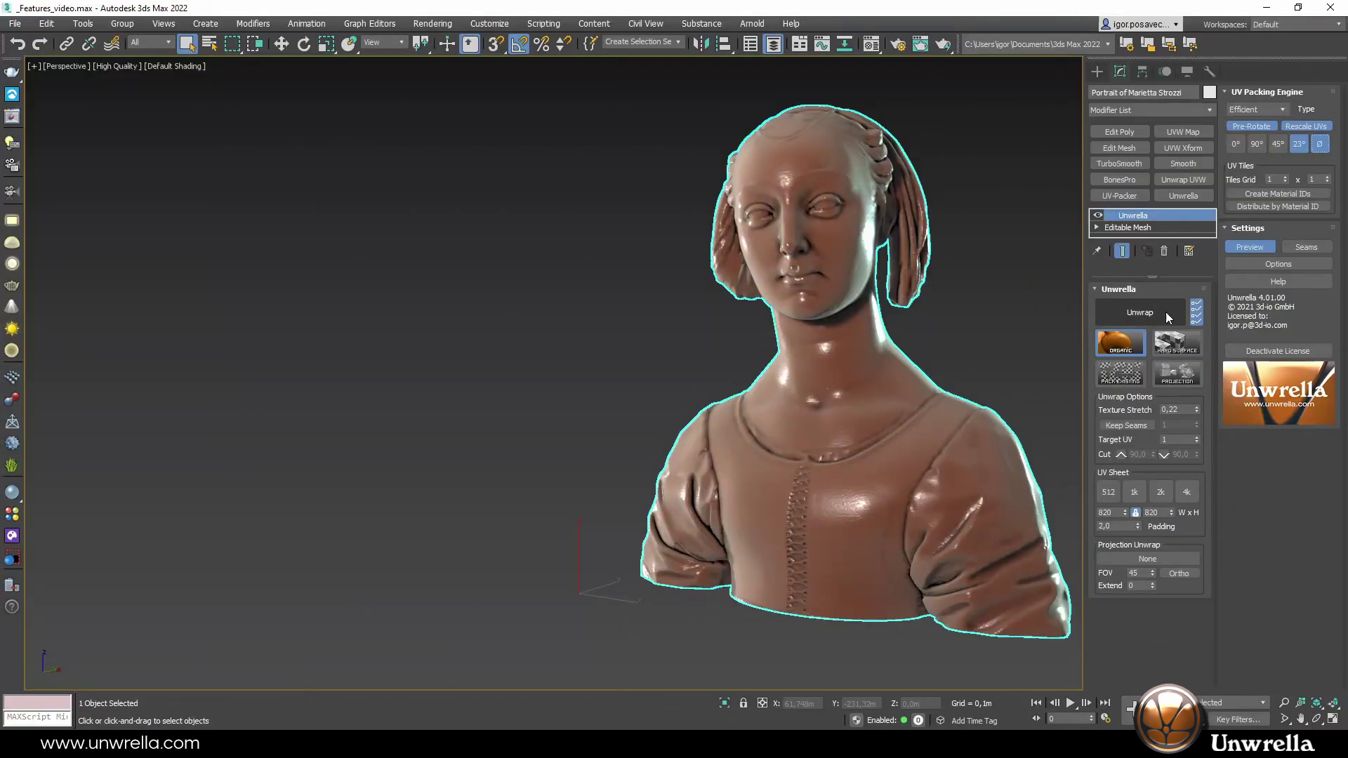
pyautogui.click(1168, 317)
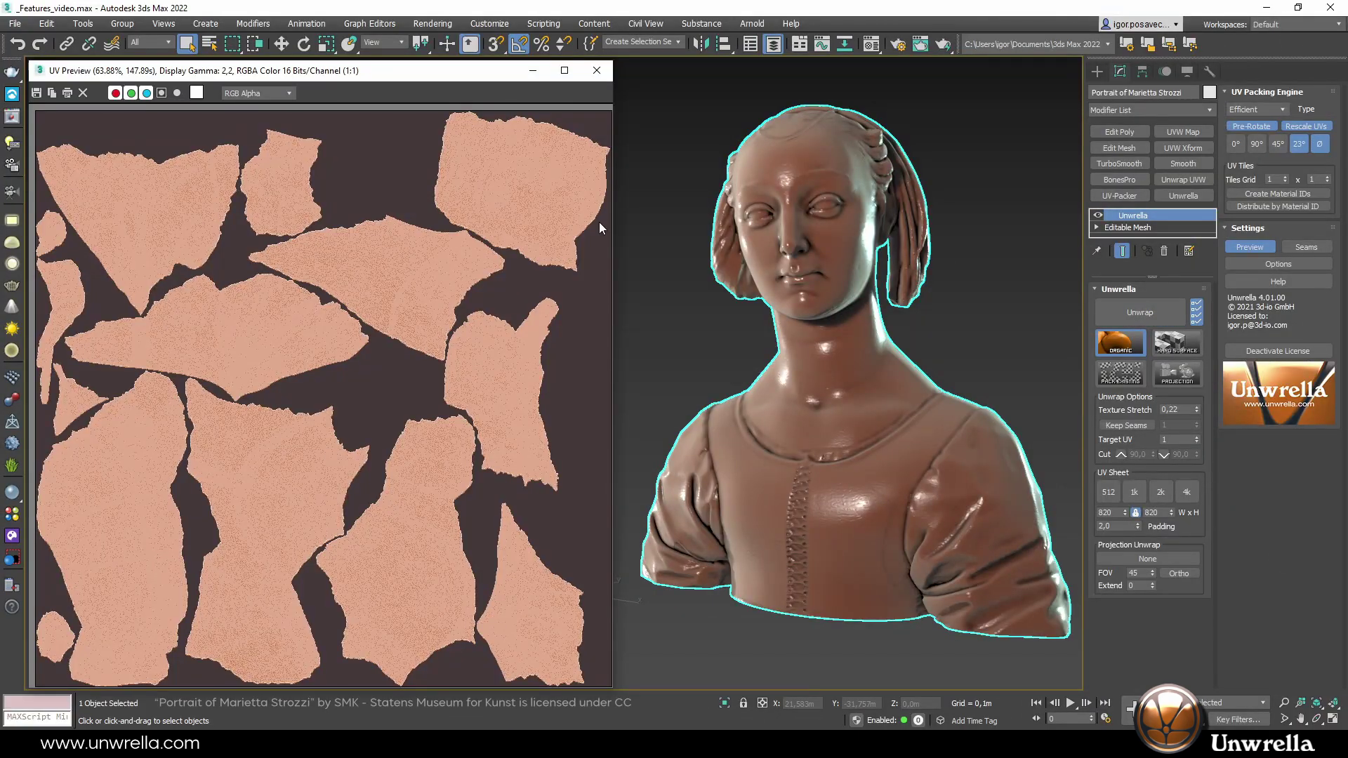
# Deselect the bust, pan to the stone idol statue, and unwrap it in Organic mode.
pyautogui.click(659, 309)
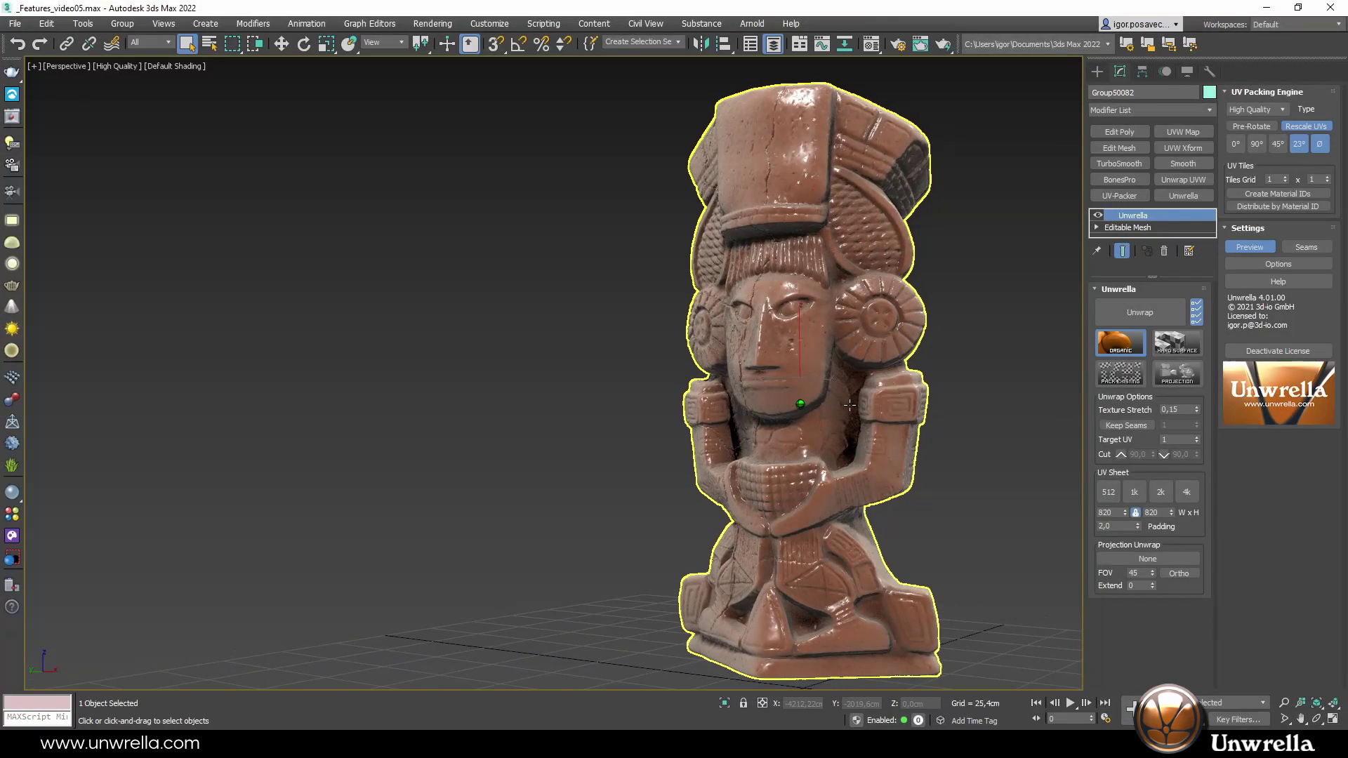
pyautogui.moveTo(818, 410); pyautogui.dragTo(888, 401, button='middle')
pyautogui.click(1152, 317)
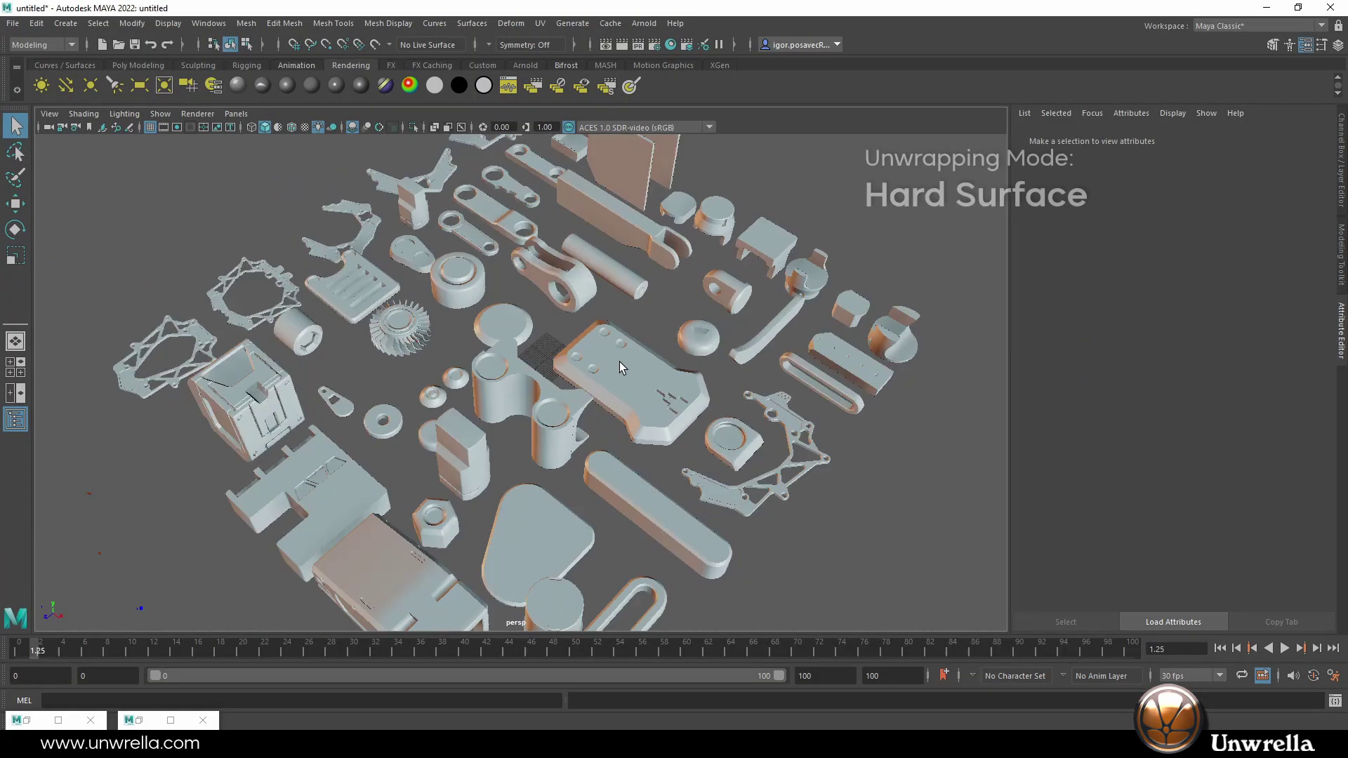
# Unwrap the combined MechaBash parts mesh in Hard Surface mode into the uvSet UV set.
pyautogui.click(540, 24)
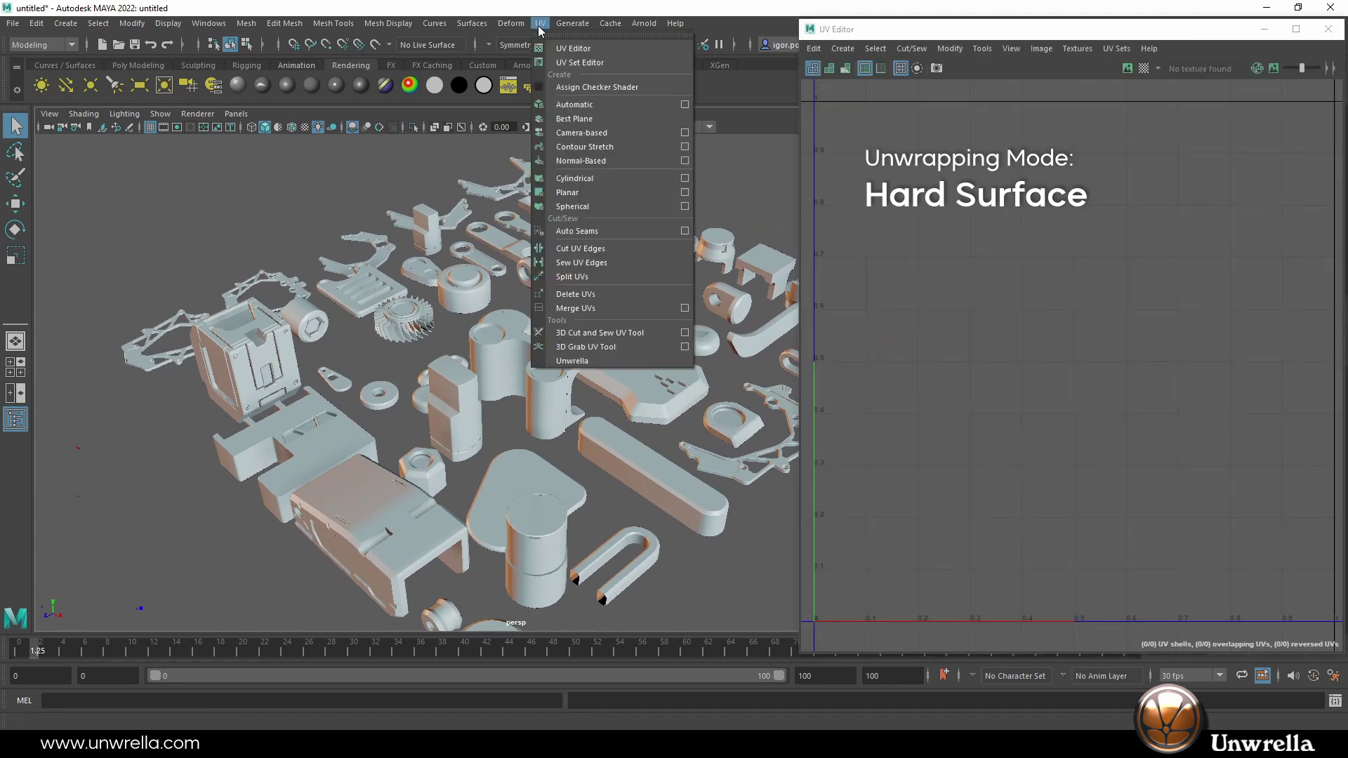
pyautogui.click(600, 361)
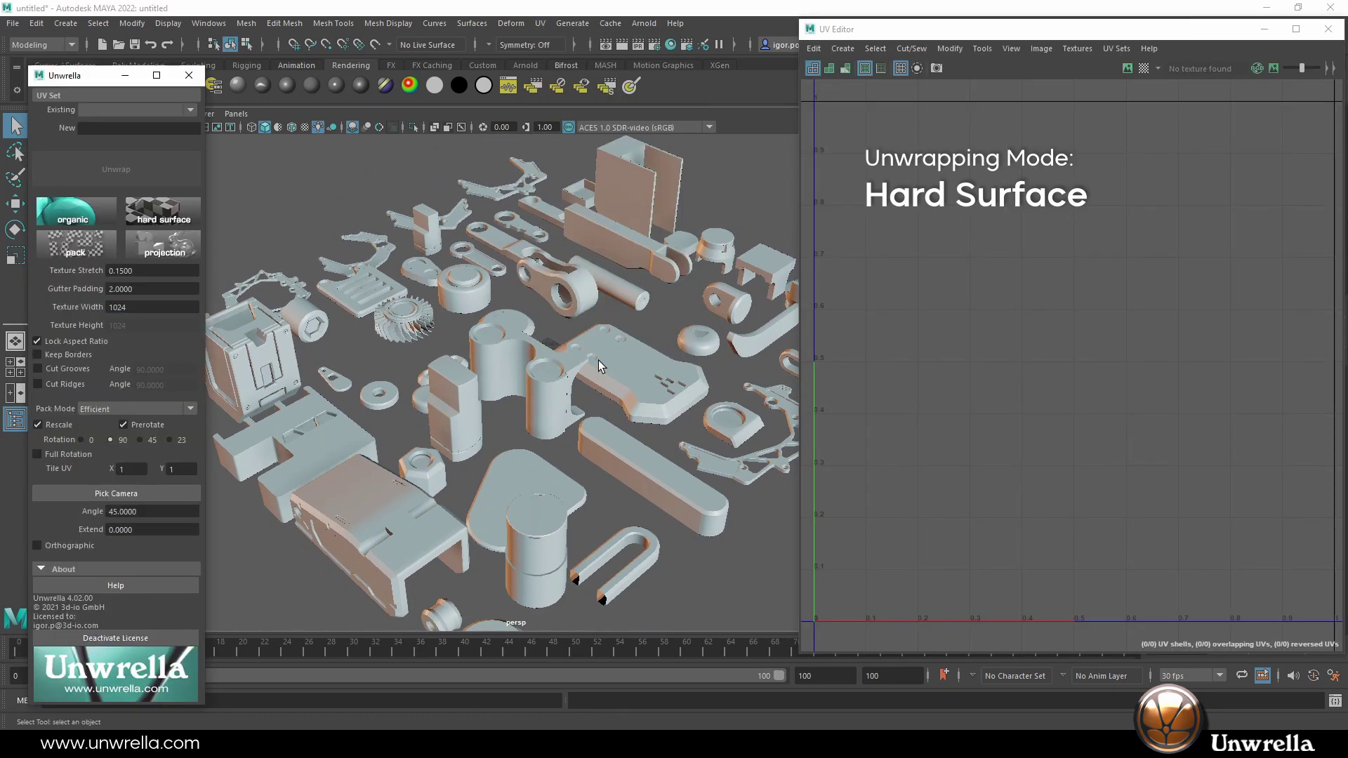
pyautogui.click(531, 350)
pyautogui.click(184, 111)
pyautogui.click(113, 153)
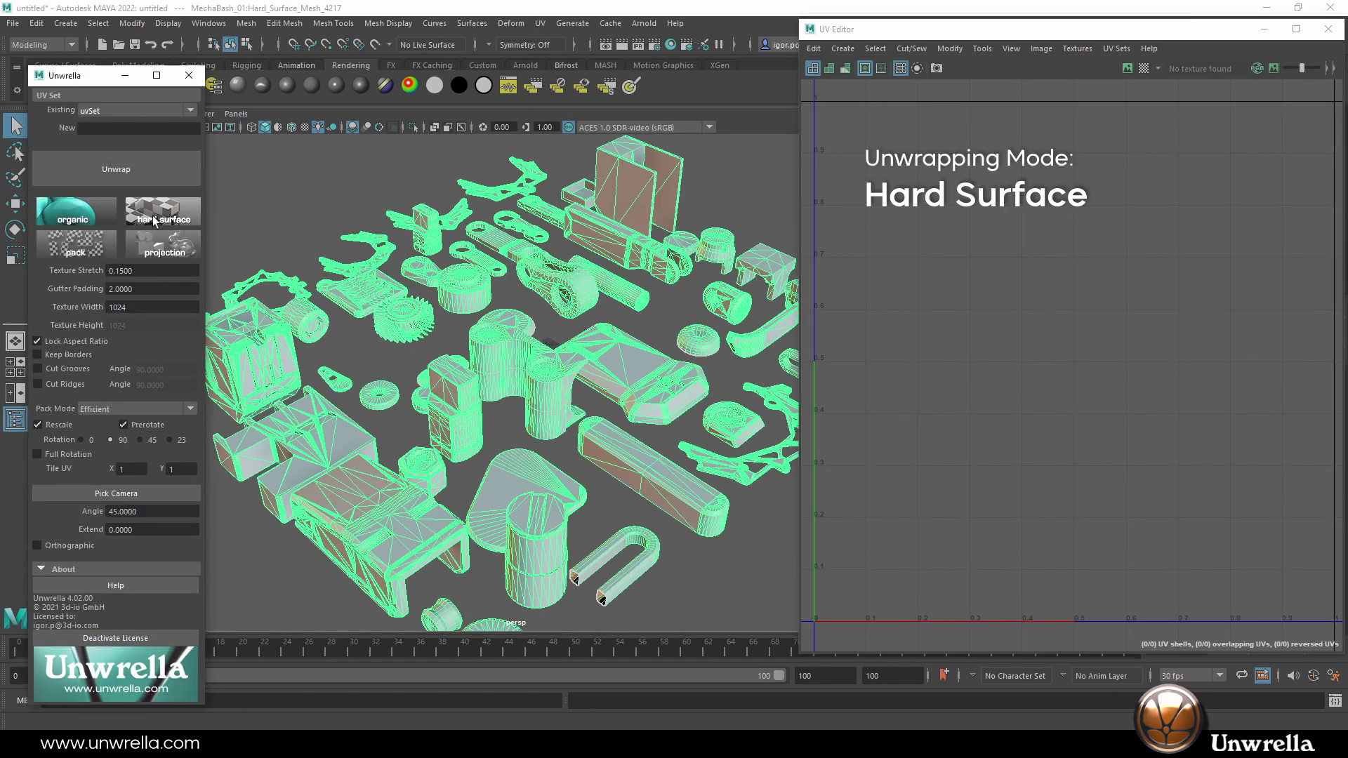
pyautogui.click(162, 211)
pyautogui.click(178, 180)
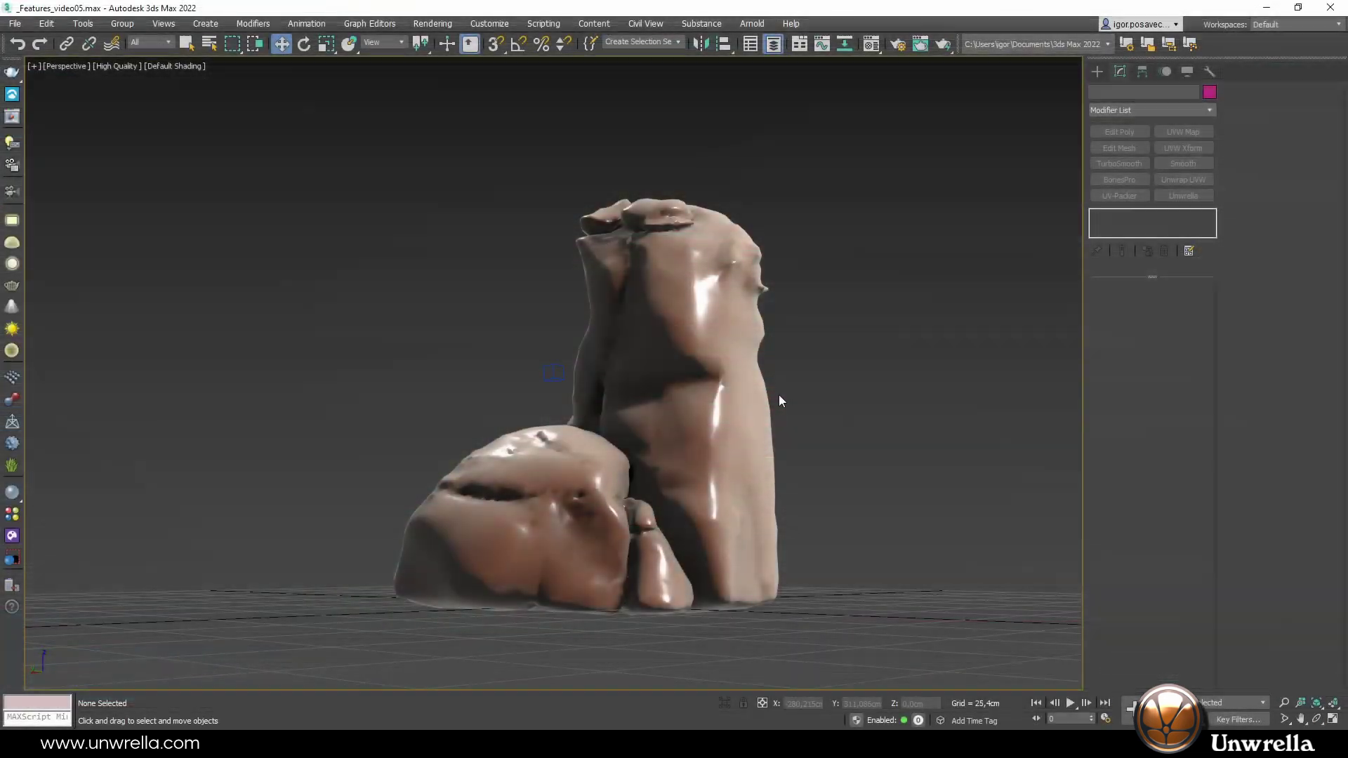
# Unwrap the rock by projection from PhysCamera001, then apply the Broken Rock material.
pyautogui.keyDown('alt'); pyautogui.moveTo(714, 382); pyautogui.dragTo(792, 320, button='middle'); pyautogui.keyUp('alt')
pyautogui.click(312, 553)
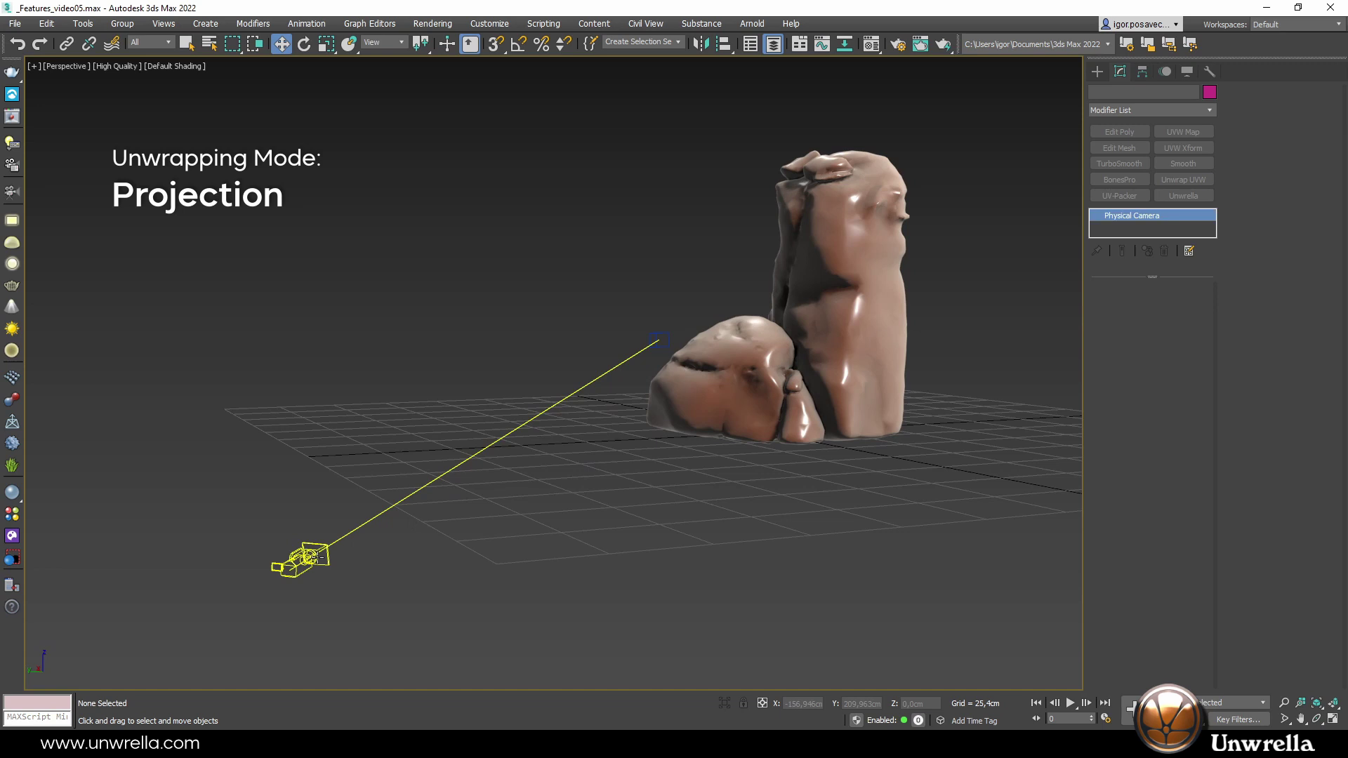
pyautogui.click(720, 377)
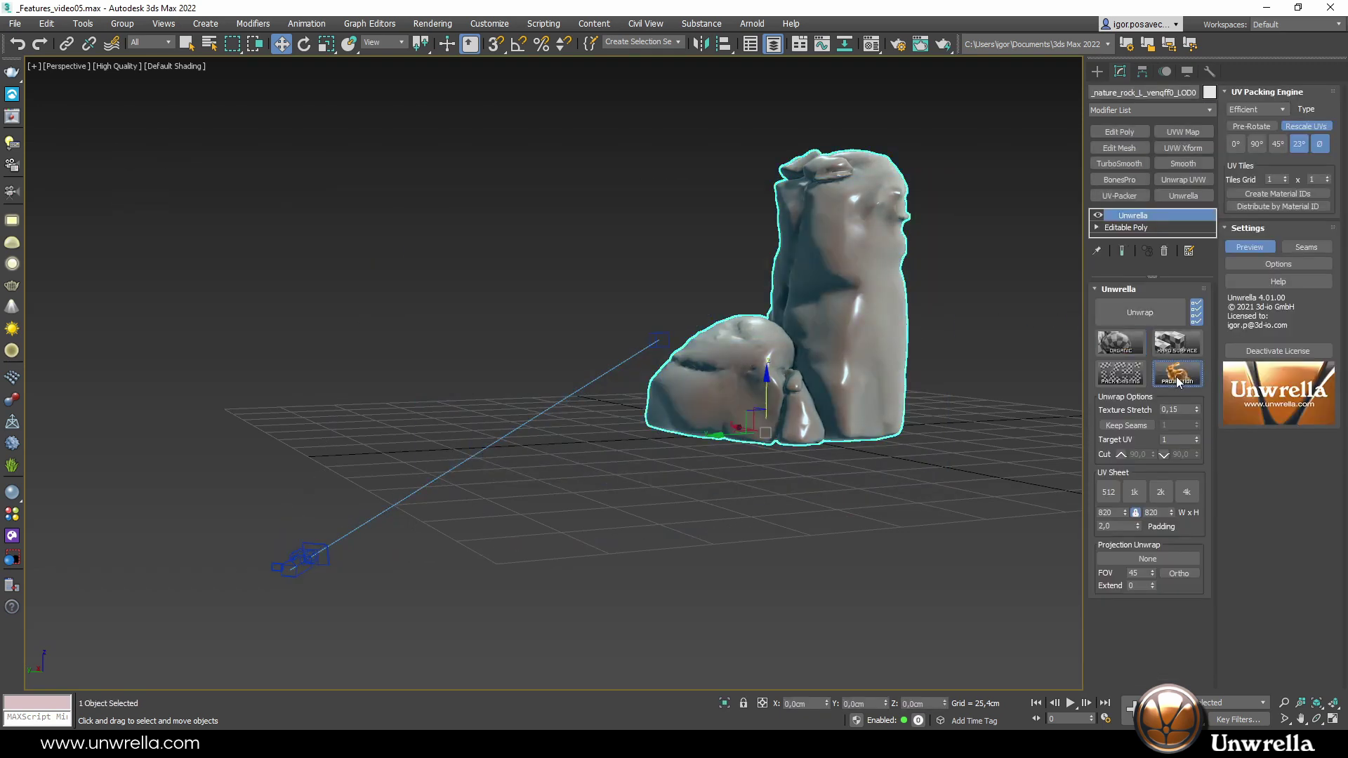
pyautogui.click(1147, 559)
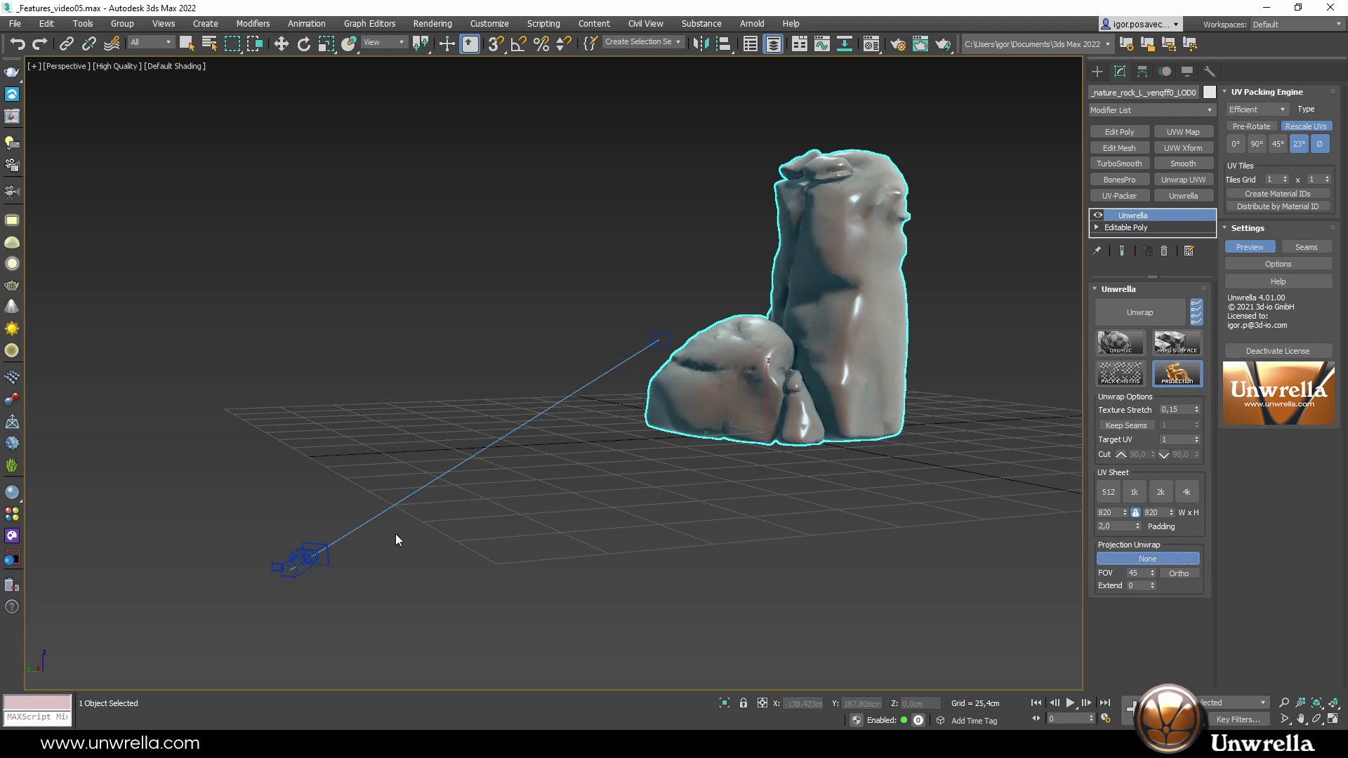
pyautogui.click(323, 553)
pyautogui.click(1141, 314)
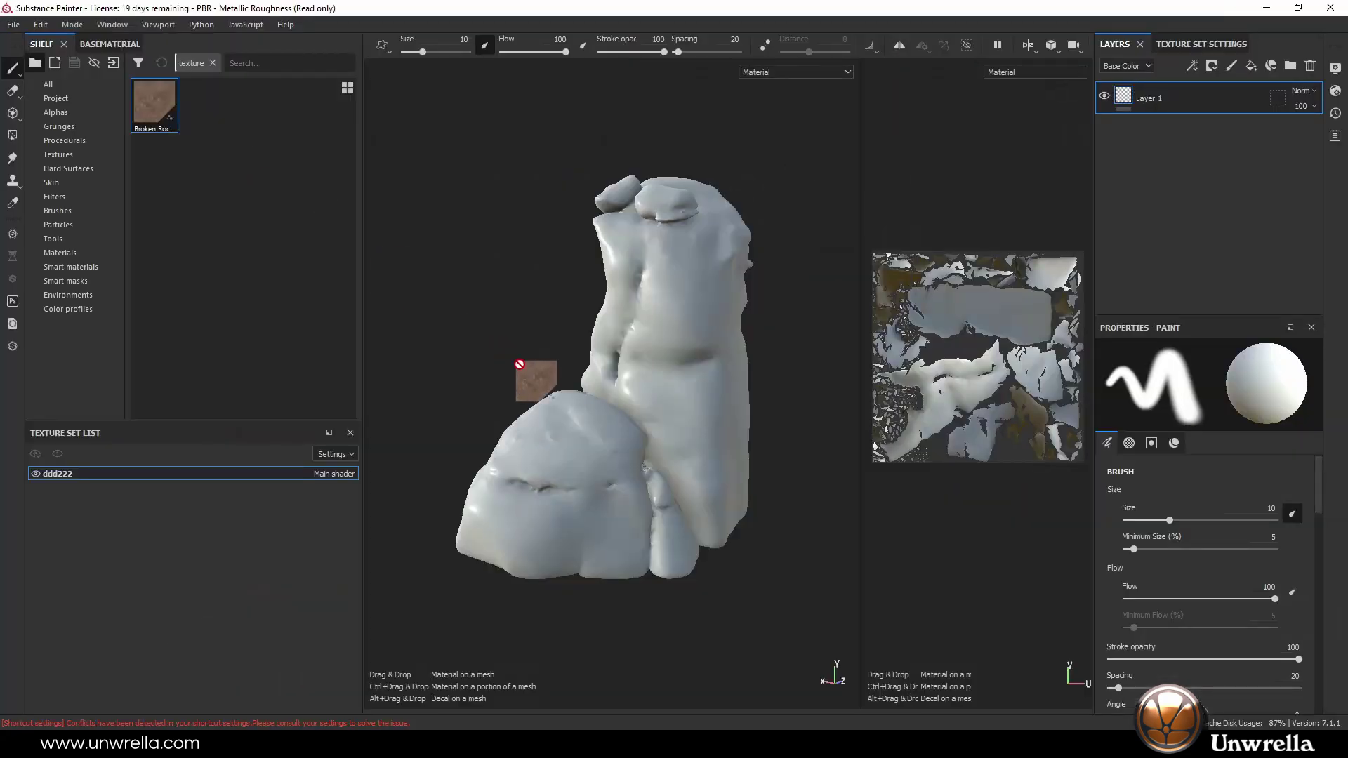
pyautogui.moveTo(516, 361)
pyautogui.mouseDown()
pyautogui.moveTo(567, 441)
pyautogui.moveTo(455, 462)
pyautogui.moveTo(640, 393)
pyautogui.moveTo(604, 422)
pyautogui.moveTo(608, 449)
pyautogui.moveTo(632, 439)
pyautogui.moveTo(618, 444)
pyautogui.mouseUp()
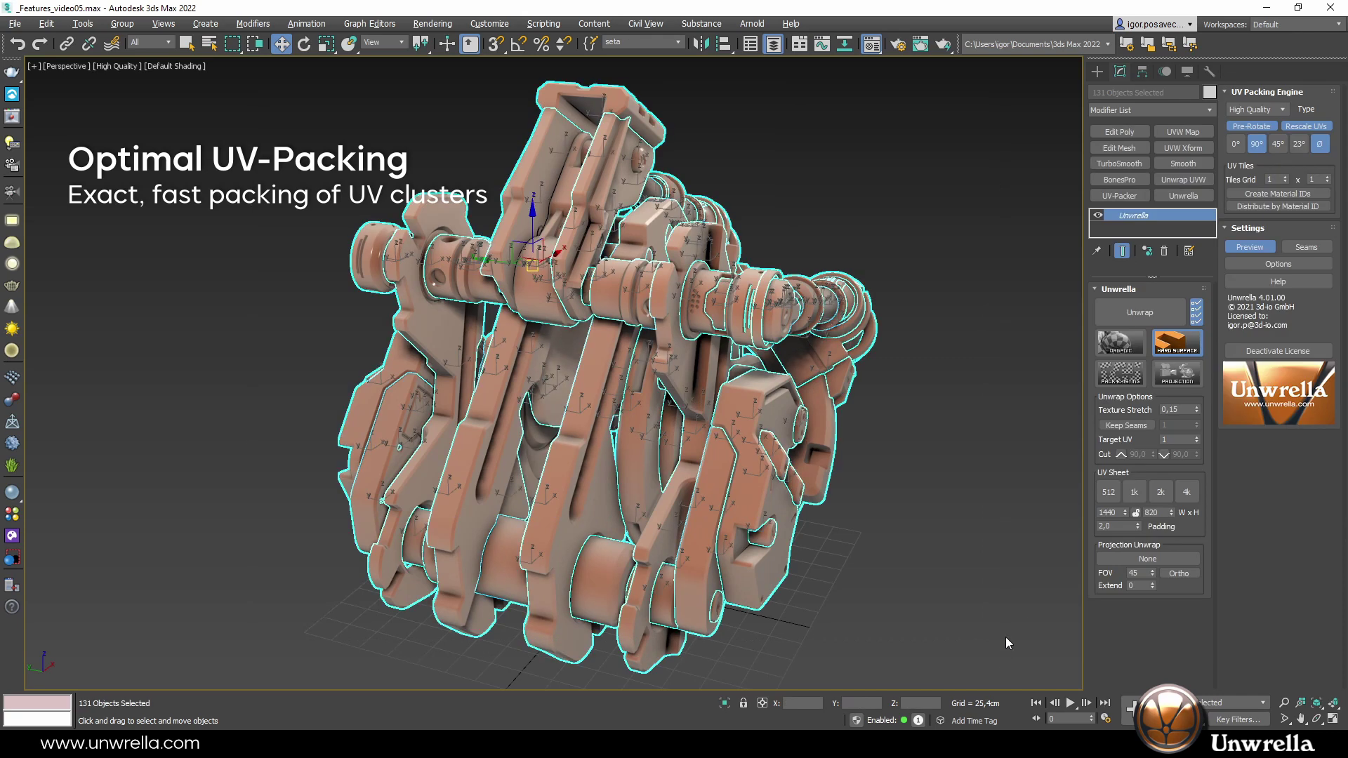
# Unwrap the 131-part machine, then the plant foliage and the pot separately with Unwrella.
pyautogui.click(1155, 320)
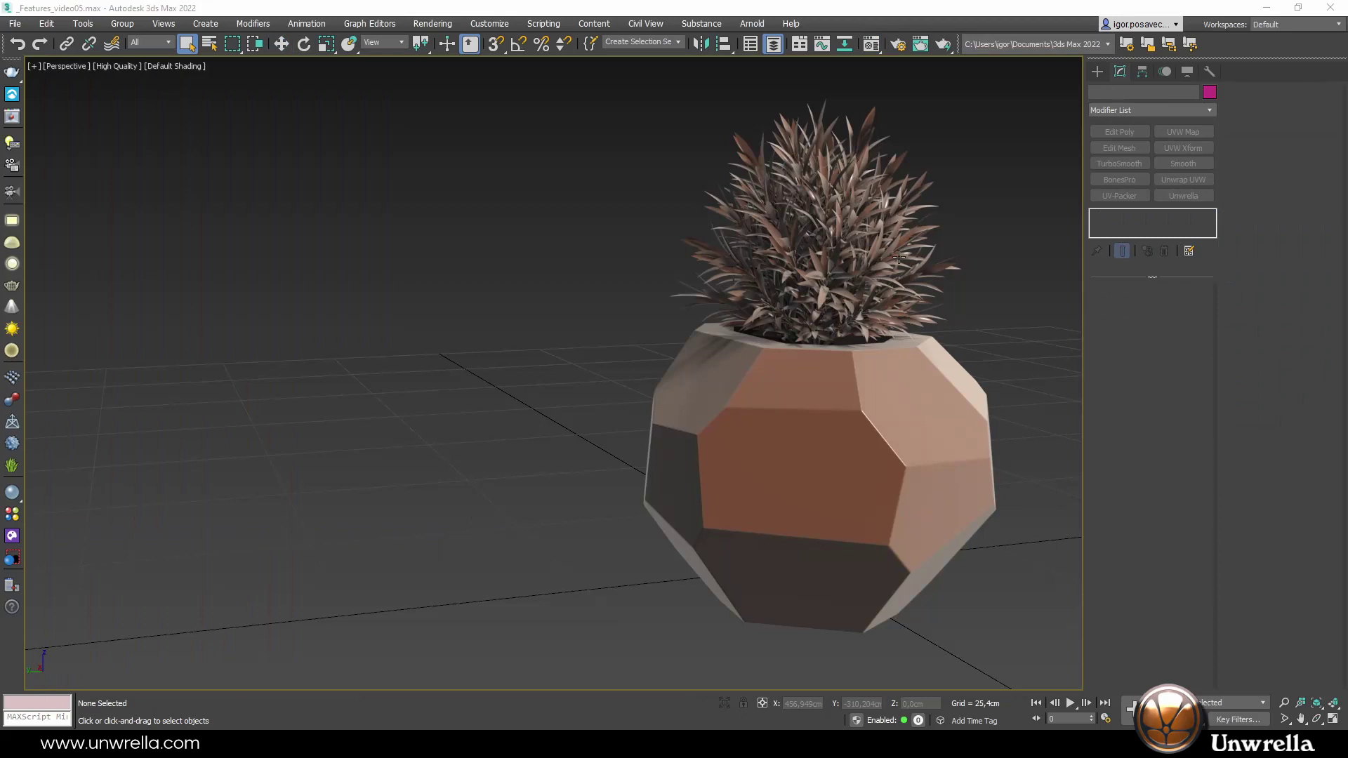
pyautogui.click(1183, 196)
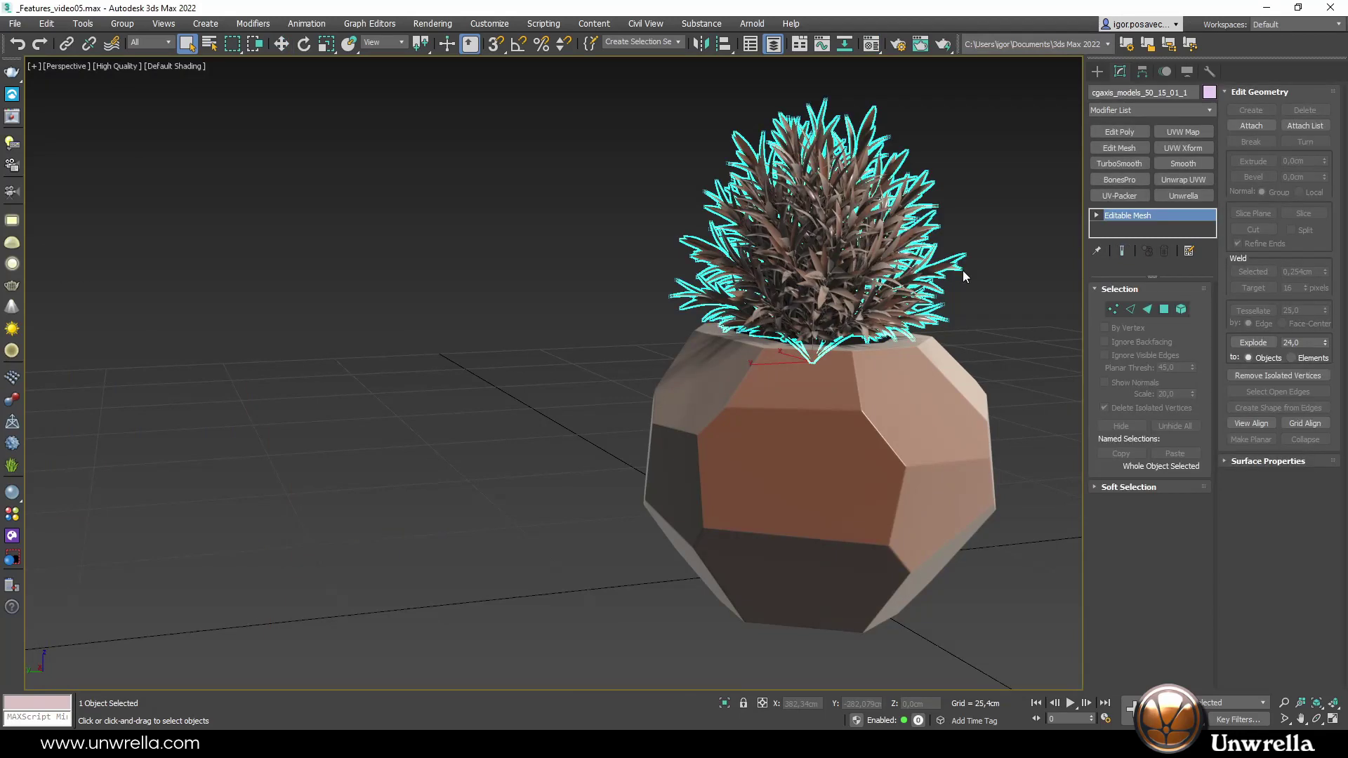
pyautogui.click(1140, 312)
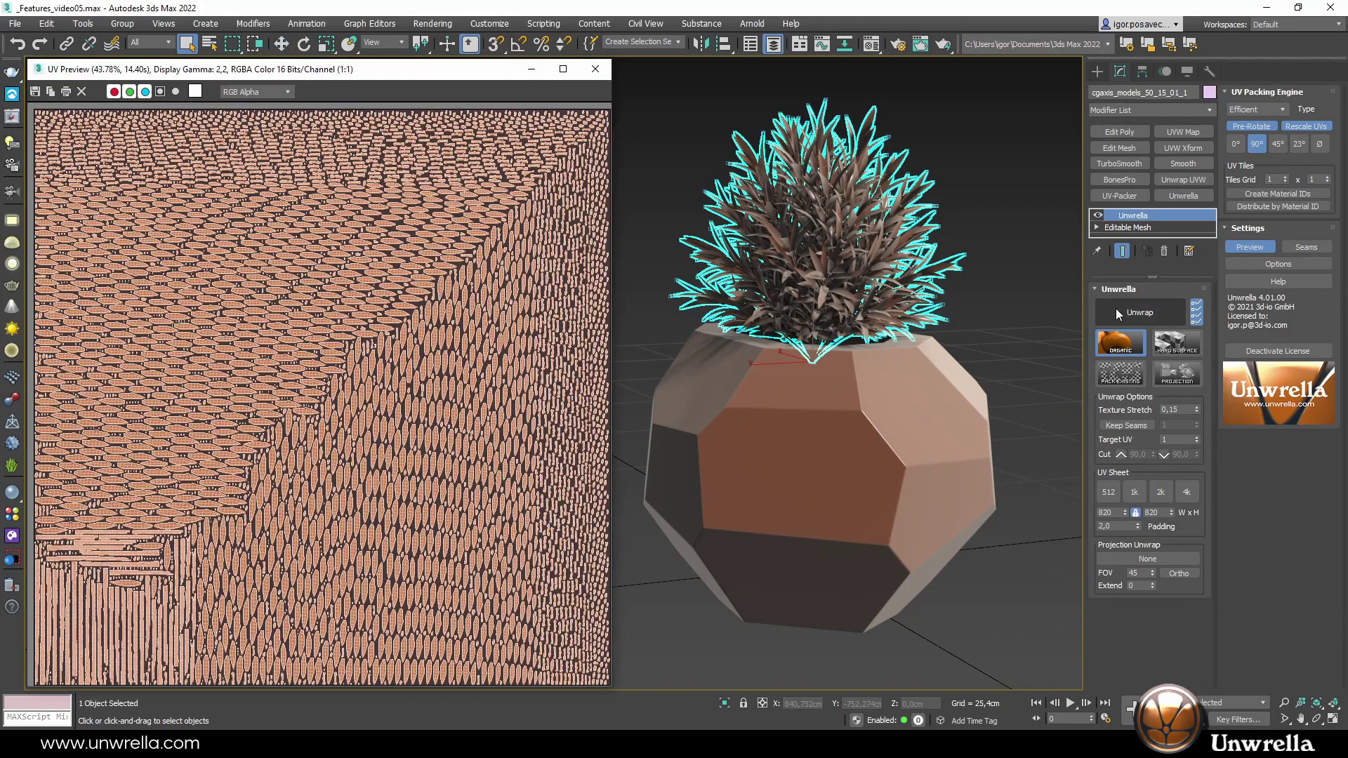
pyautogui.click(814, 463)
pyautogui.click(1183, 195)
pyautogui.click(1140, 311)
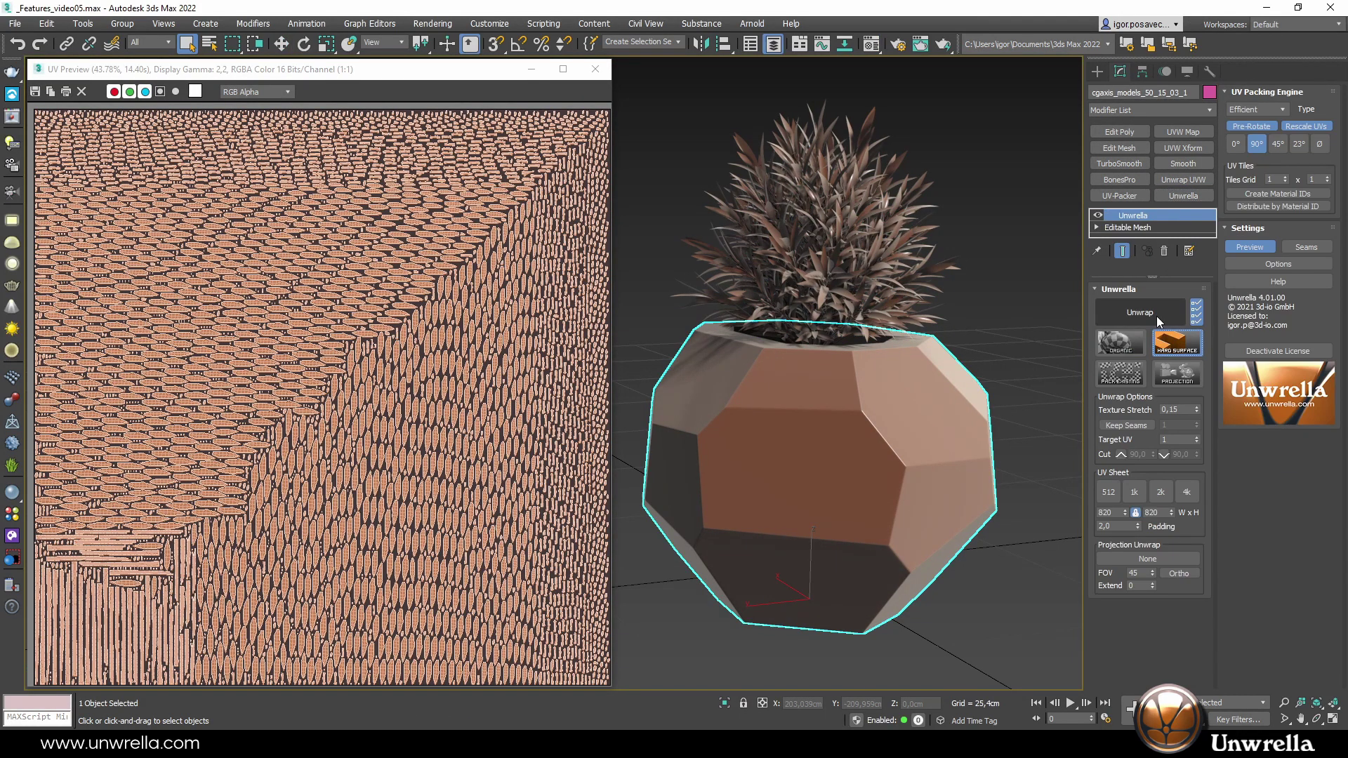
# Repack the plant and pot UVs together into one layout with Pack Existing enabled.
pyautogui.moveTo(1011, 240); pyautogui.dragTo(893, 369)
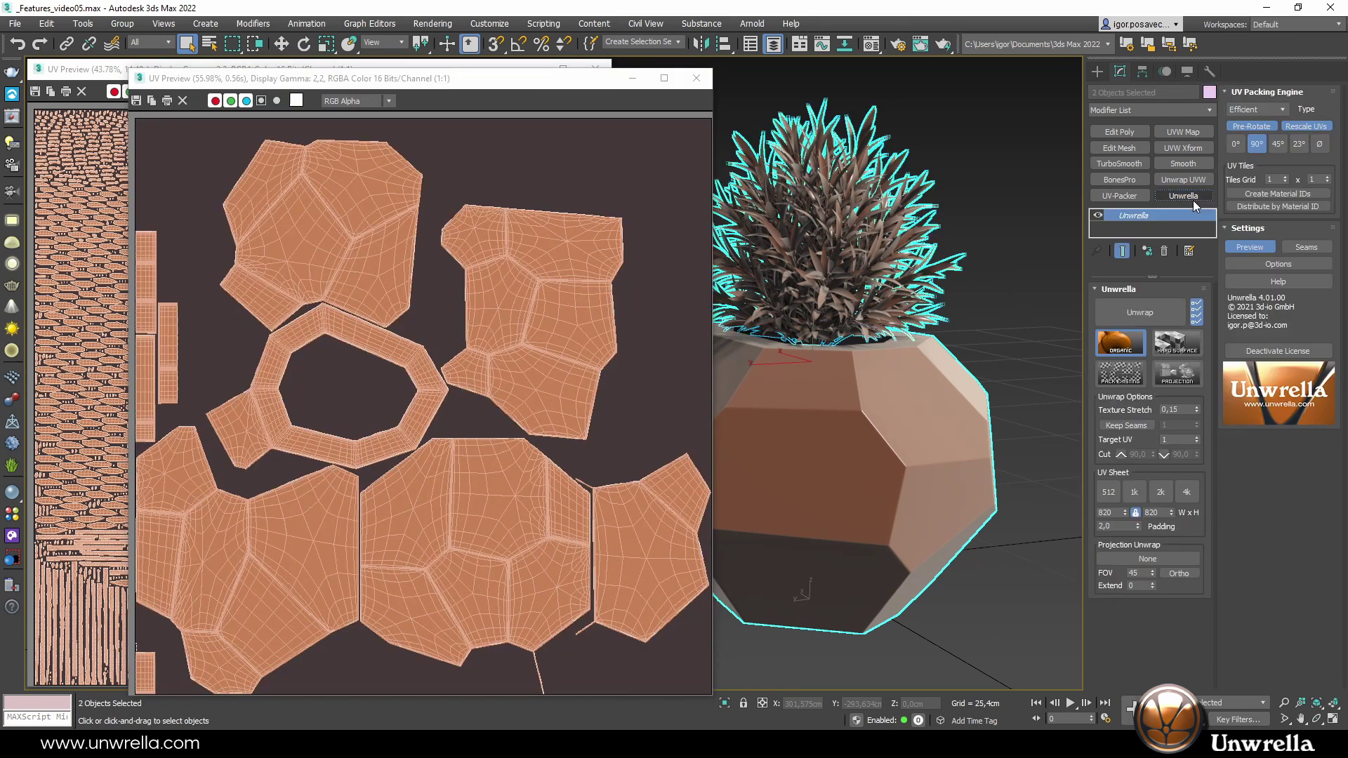
pyautogui.click(1121, 374)
pyautogui.click(1116, 309)
pyautogui.moveTo(456, 11); pyautogui.dragTo(688, 91)
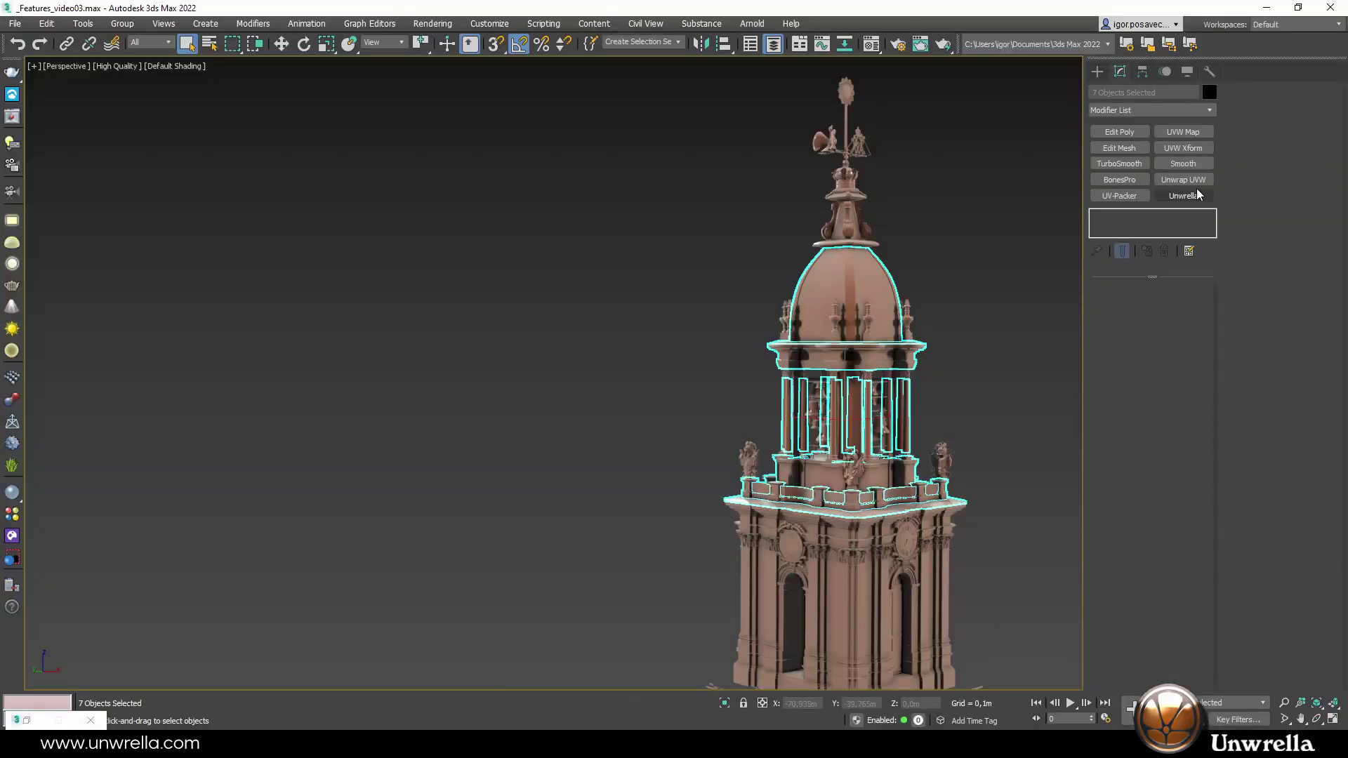
# Unwrap the seven bell tower parts and the statue_b_low figure with Unwrella.
pyautogui.click(1184, 195)
pyautogui.click(1116, 309)
pyautogui.click(964, 265)
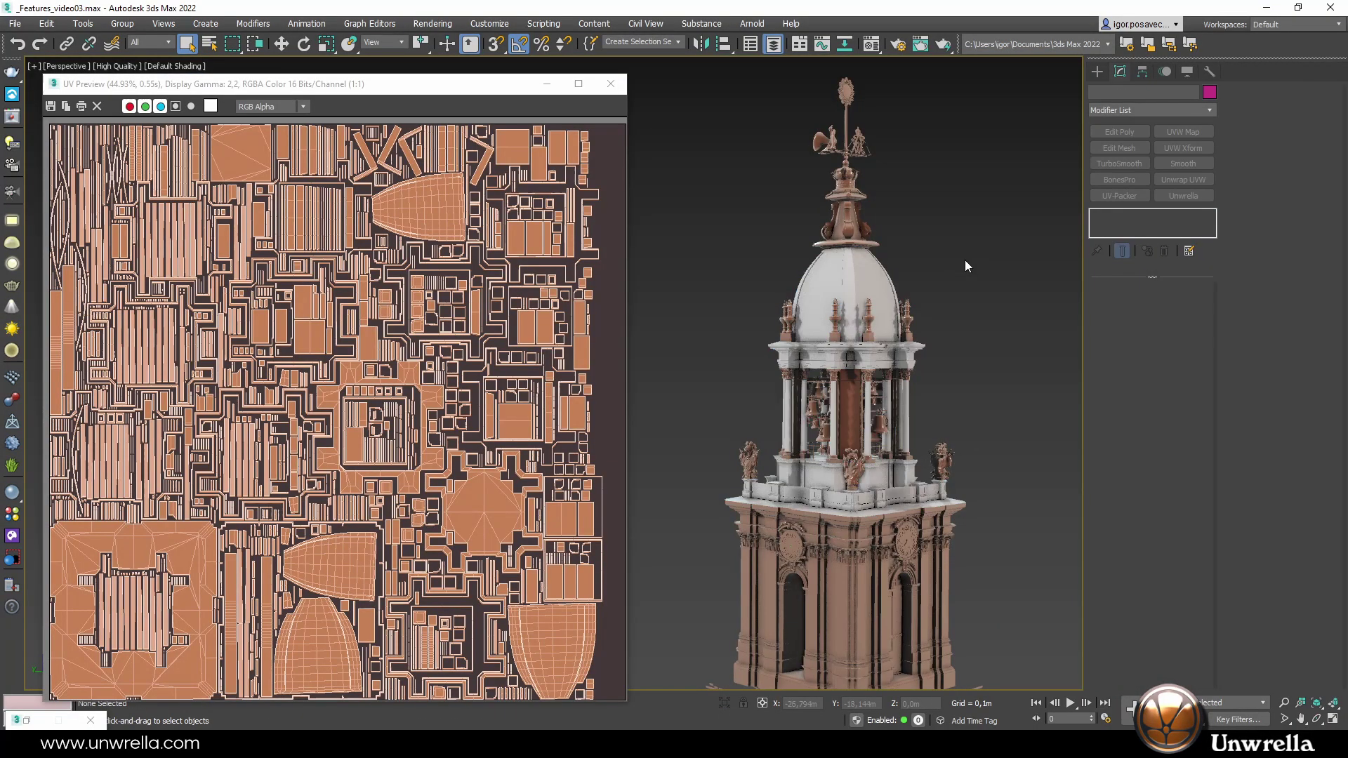
pyautogui.scroll(8, 937, 456)
pyautogui.click(821, 330)
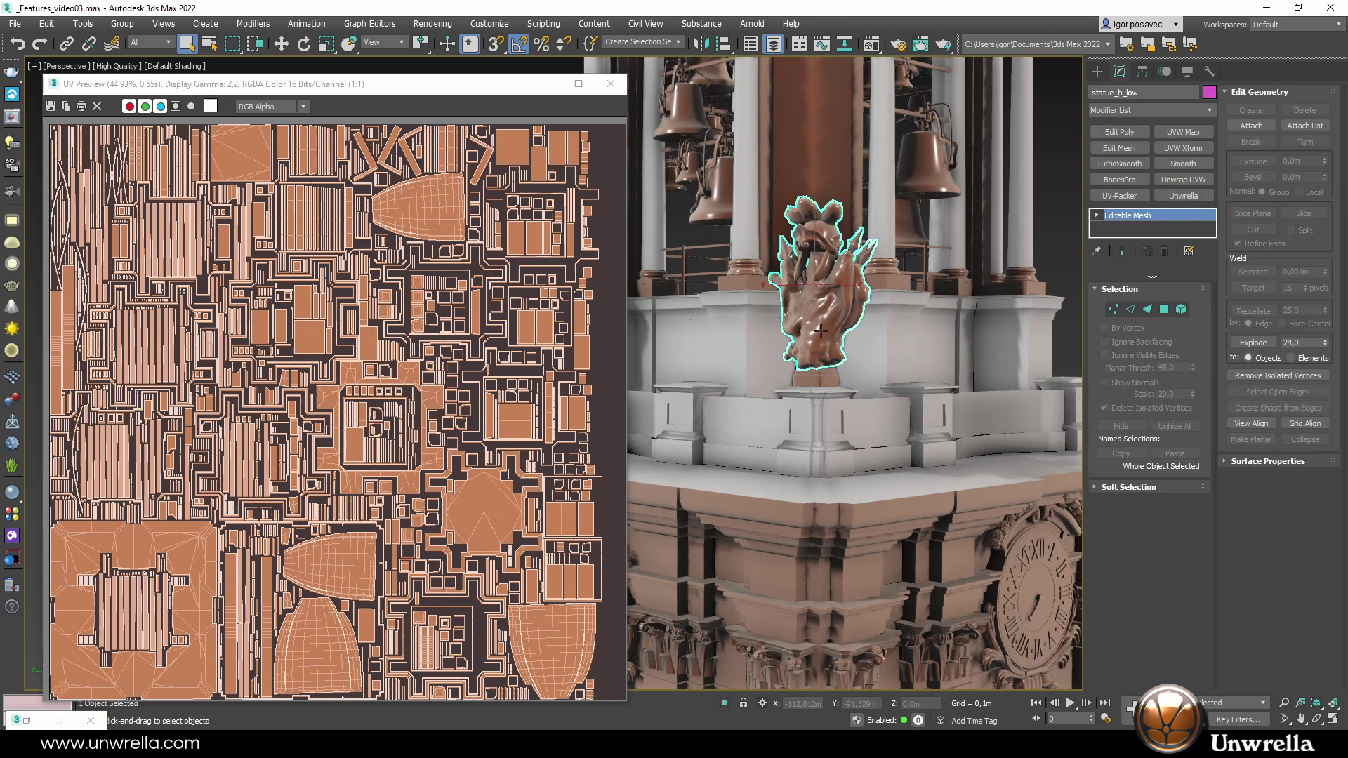
pyautogui.click(1171, 197)
pyautogui.click(1169, 320)
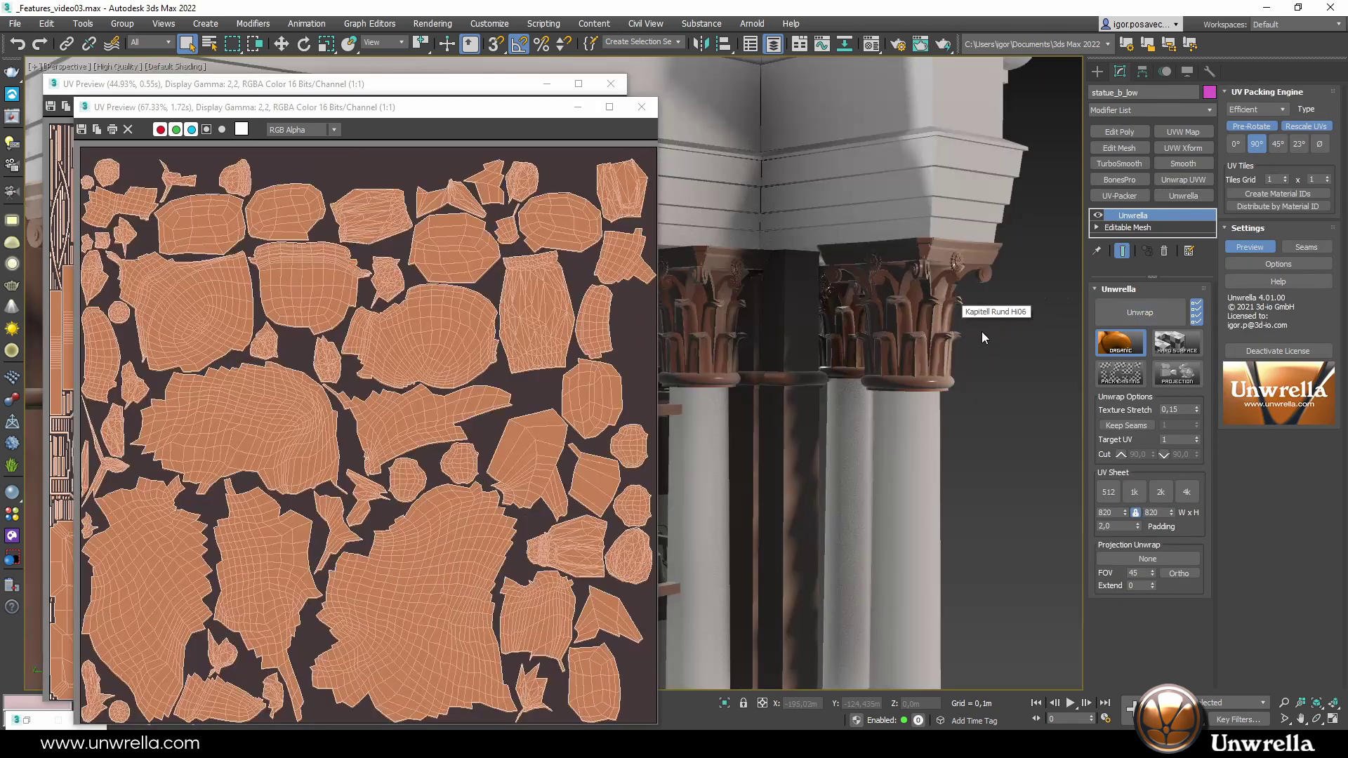
pyautogui.click(982, 331)
# Unwrap the column capital with Cut enabled and the cut angles set to 45.
pyautogui.click(912, 316)
pyautogui.click(1184, 195)
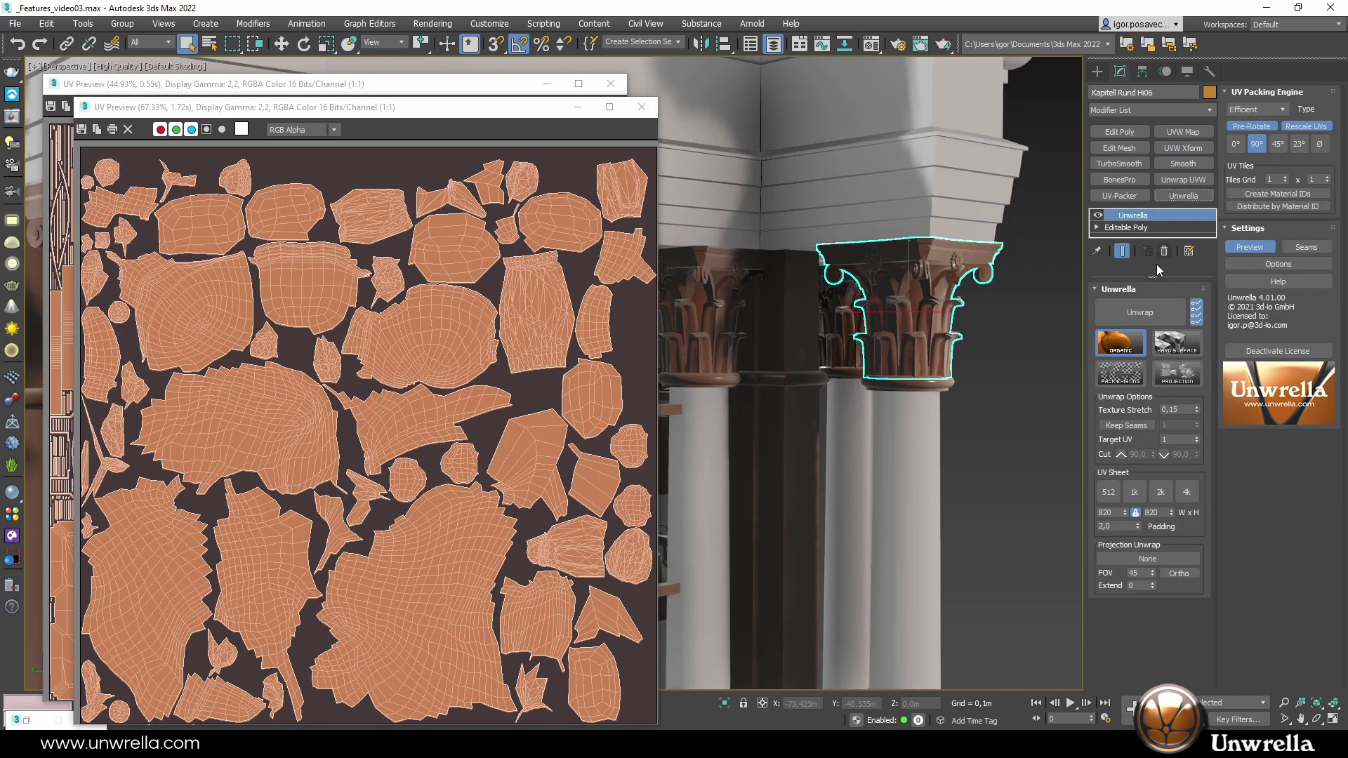
pyautogui.click(1121, 455)
pyautogui.write('45')
pyautogui.press('Return')
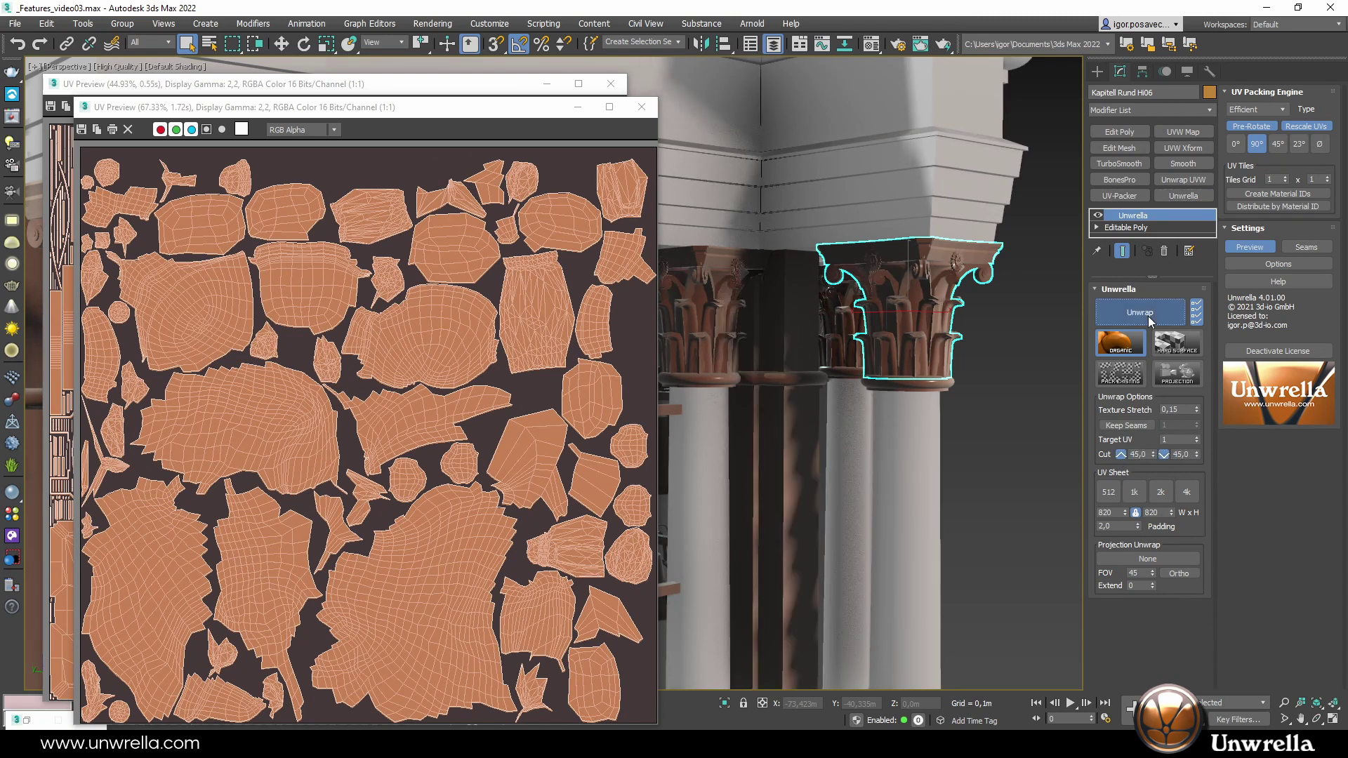
pyautogui.moveTo(416, 66); pyautogui.dragTo(505, 116)
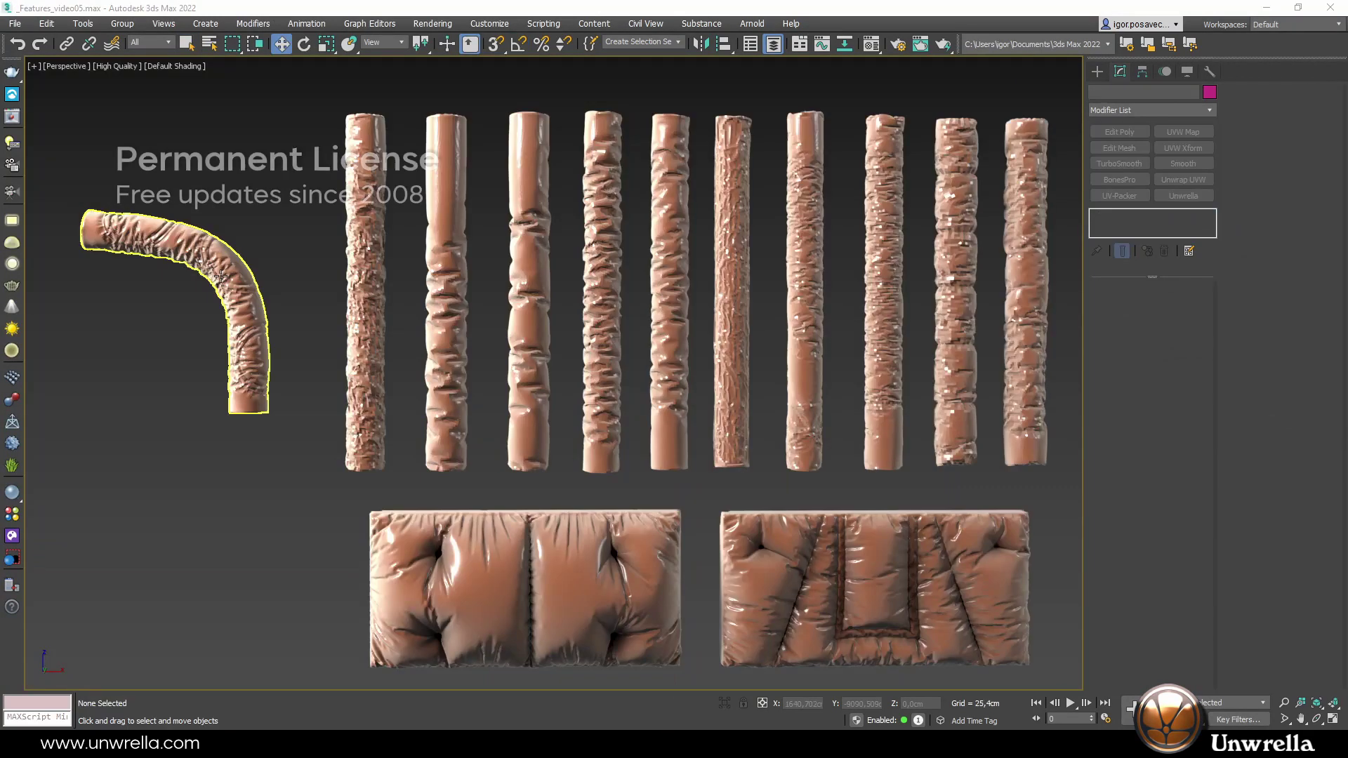
# Unwrap the bent tube, Tube_8 and Rectangle_16 individually with Unwrella.
pyautogui.click(1141, 314)
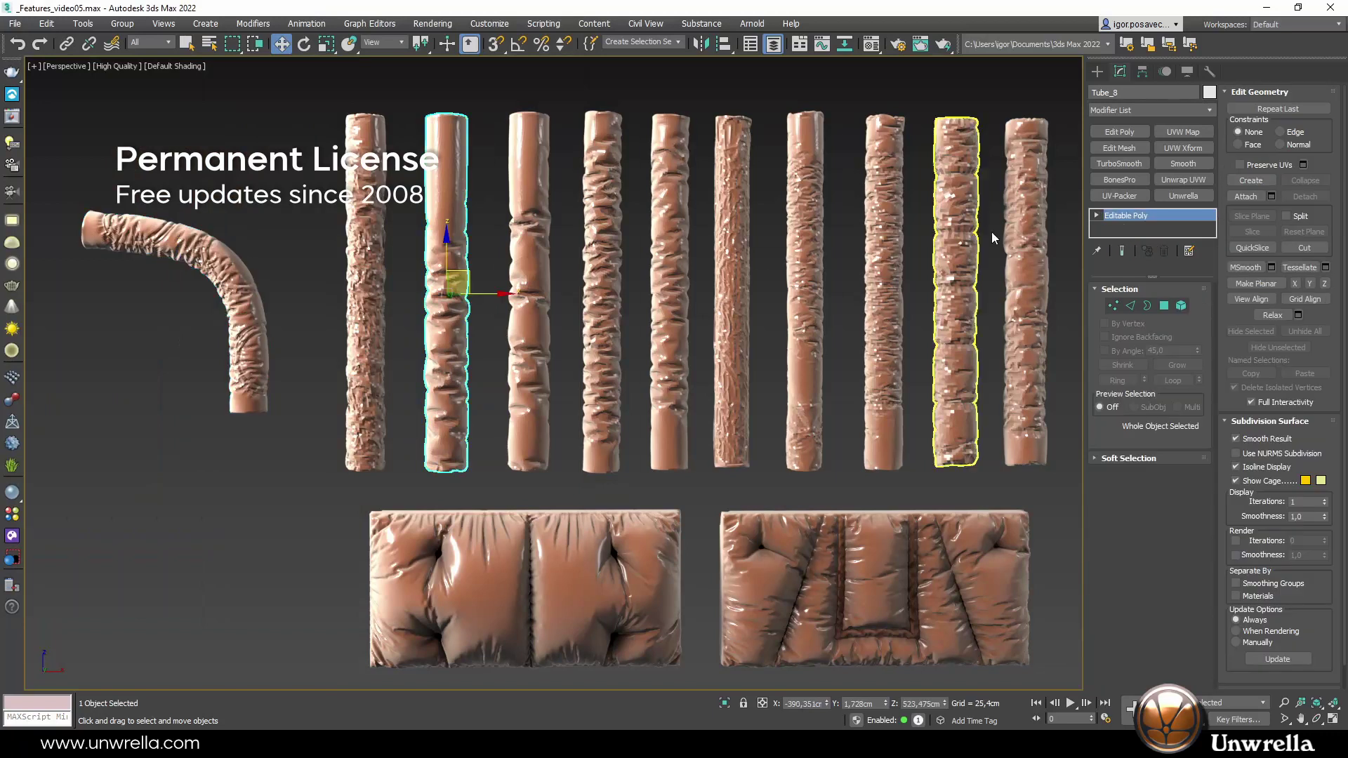
pyautogui.click(1183, 196)
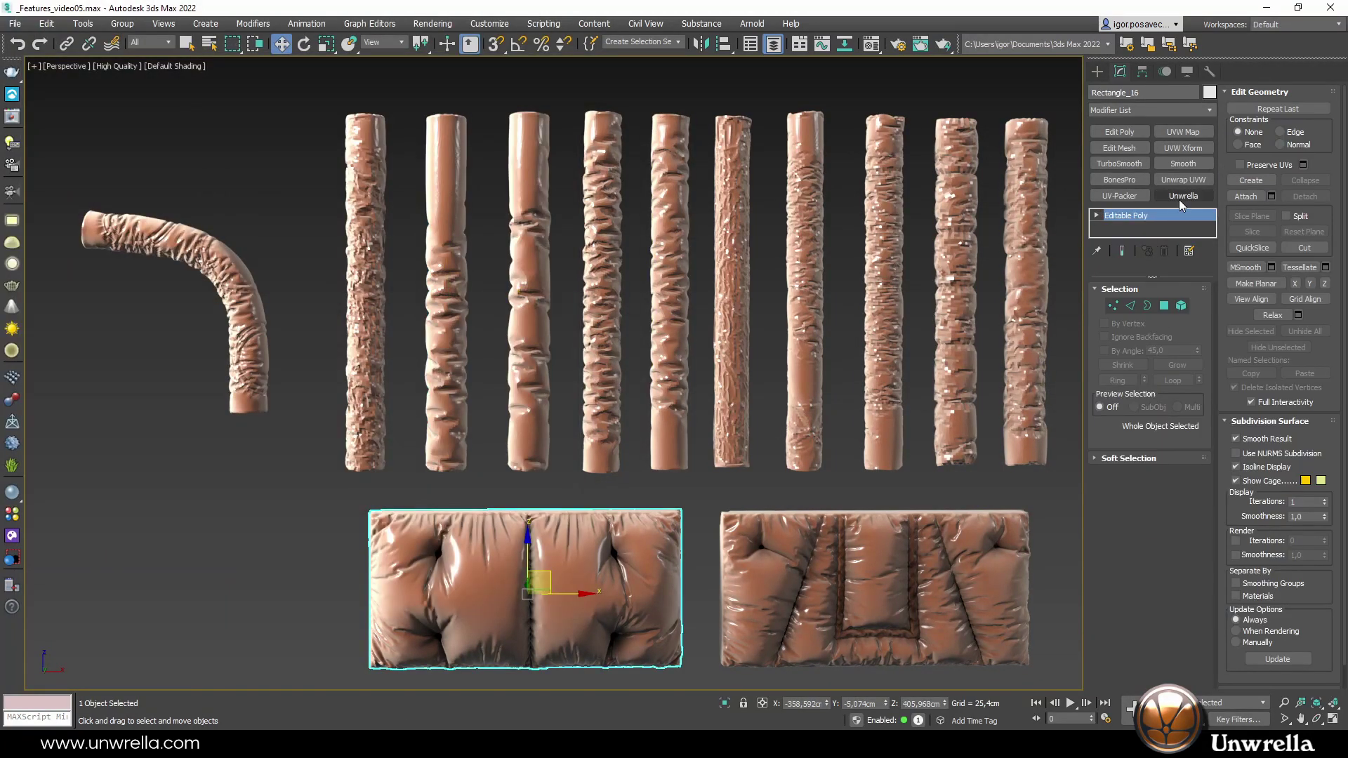
pyautogui.click(1182, 196)
pyautogui.click(1140, 314)
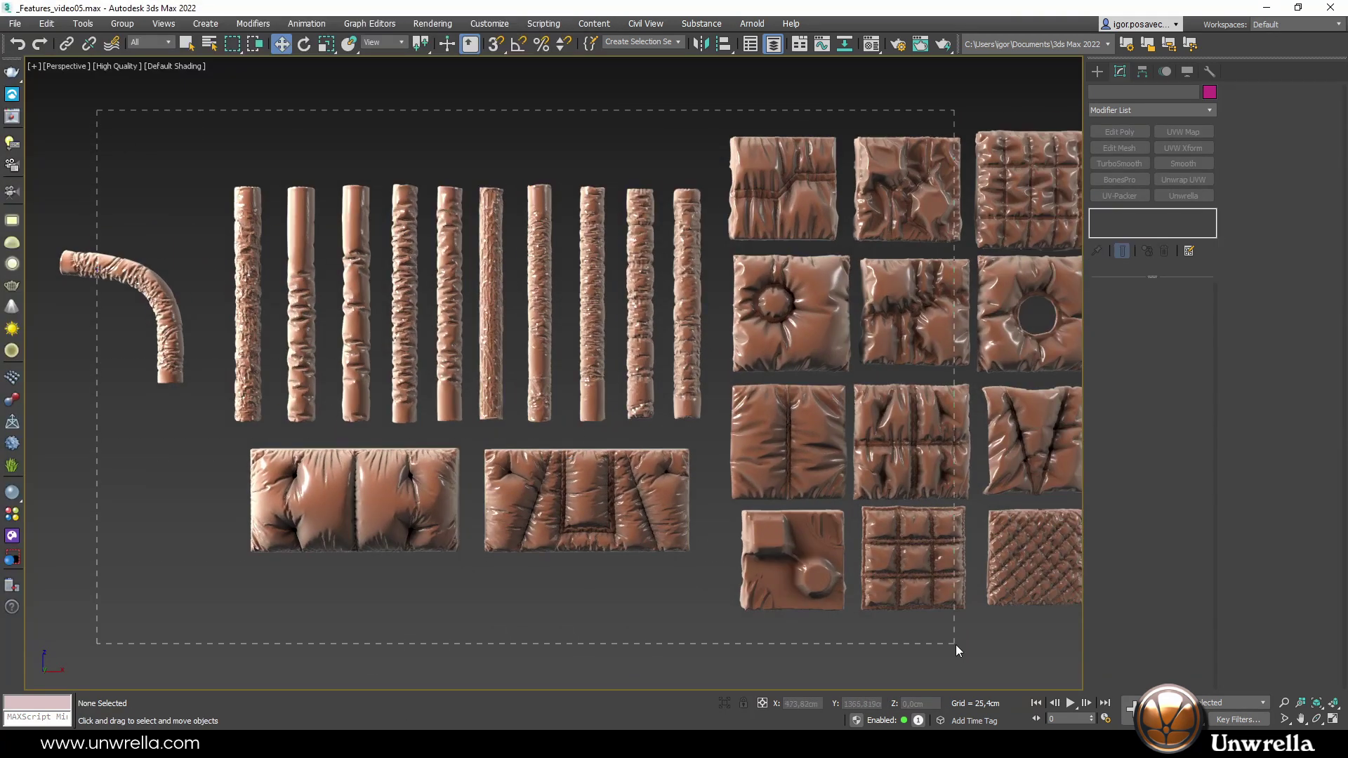
# Apply Unwrella to all 21 tube and cushion pieces and unwrap them together.
pyautogui.moveTo(955, 645); pyautogui.dragTo(959, 643)
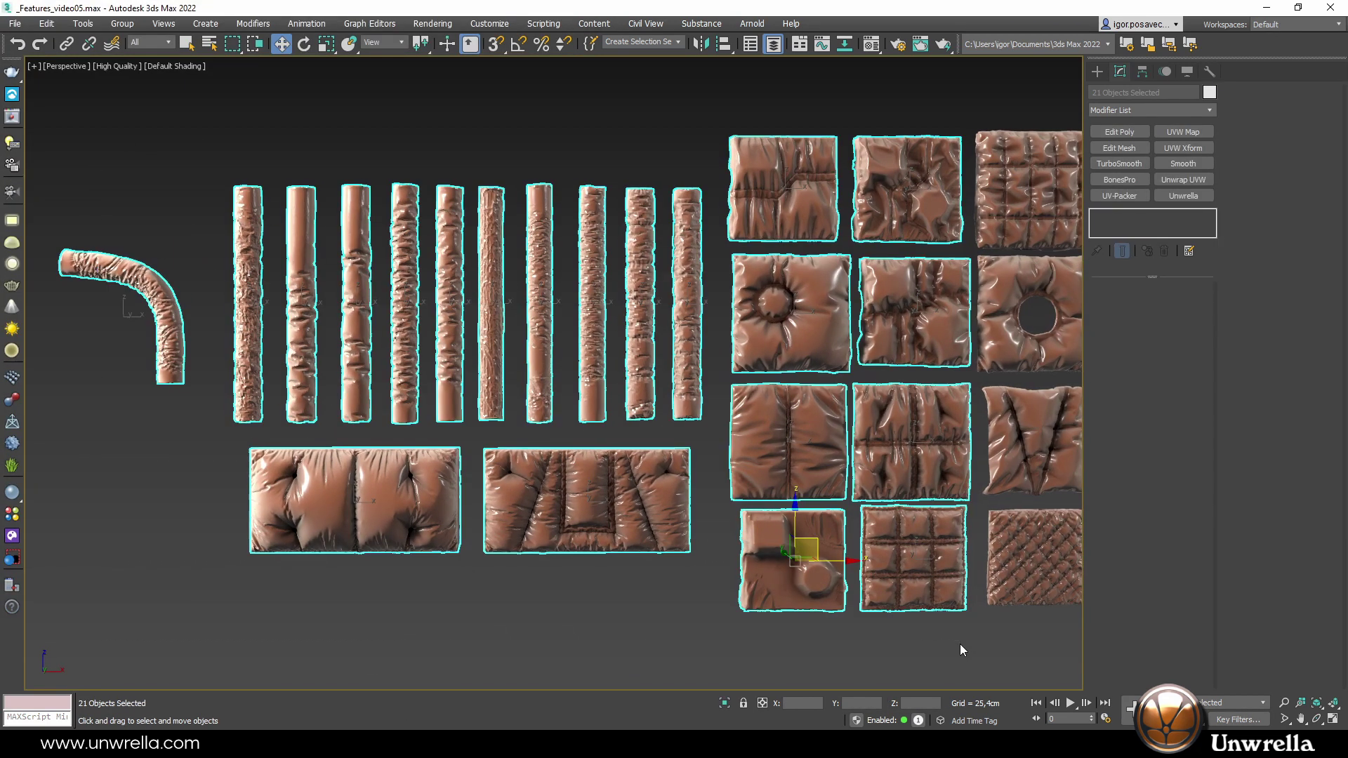
pyautogui.click(1183, 196)
pyautogui.click(1139, 312)
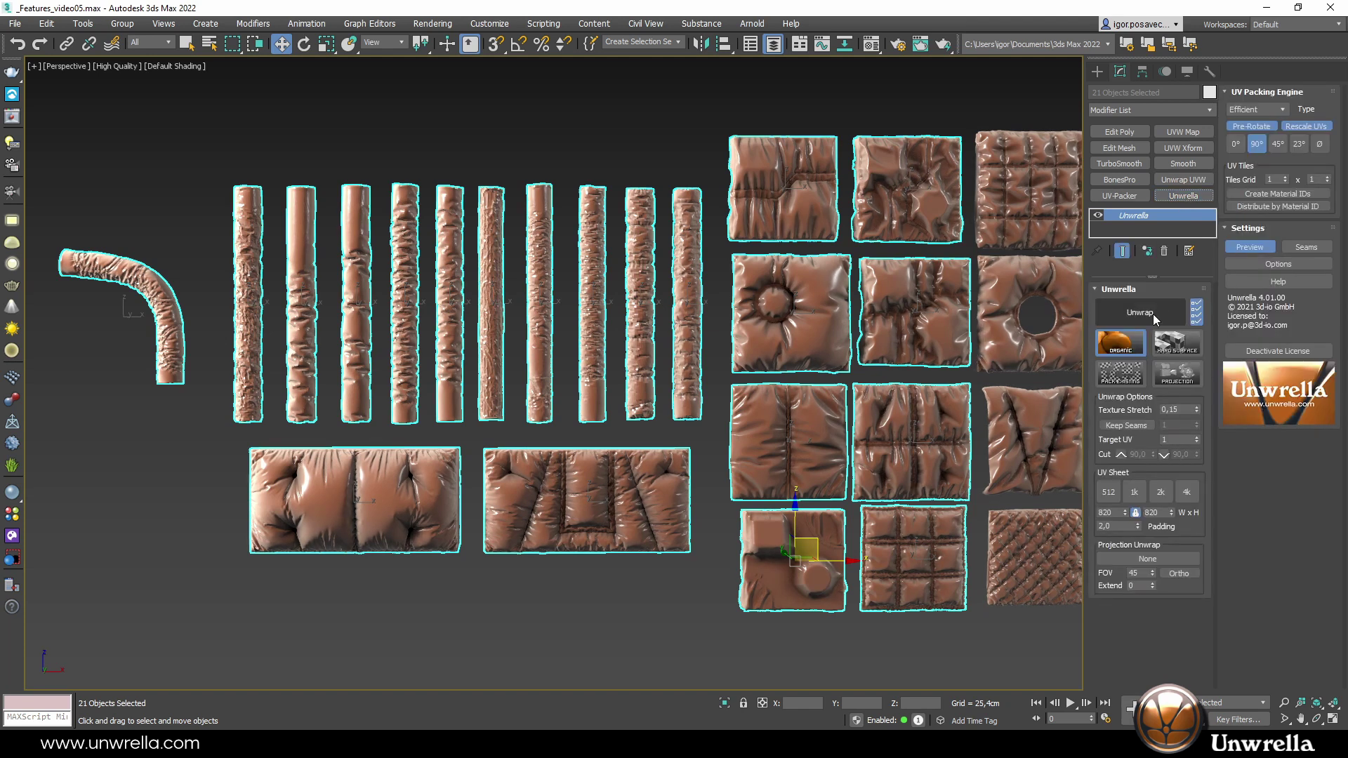